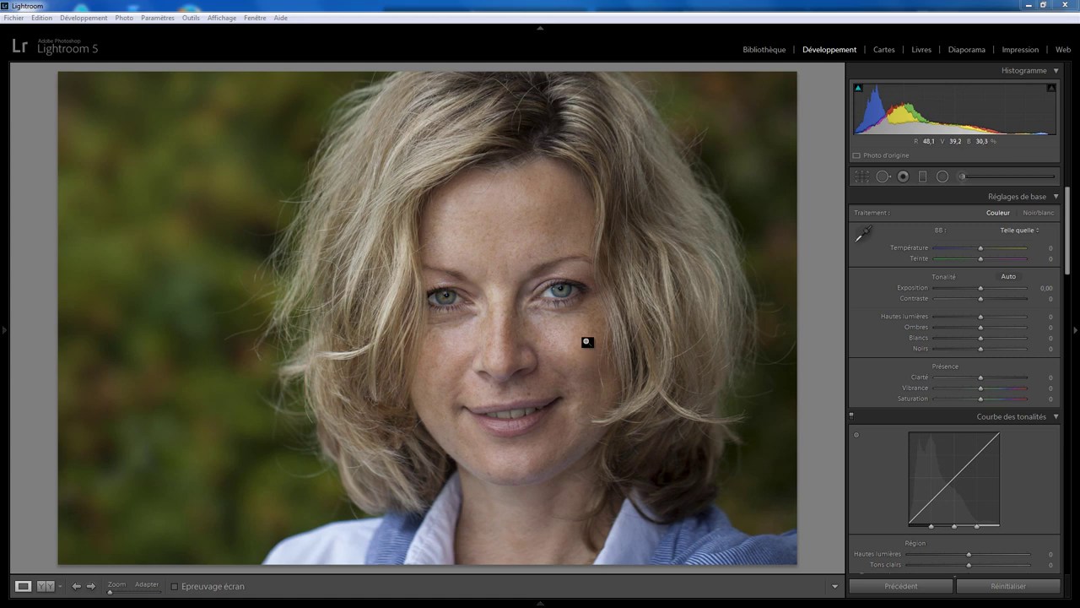
# Step: Inspect the portrait at 1:1, panning over the eyes, nose, mouth and forehead, then zoom out
pyautogui.click(464, 315)
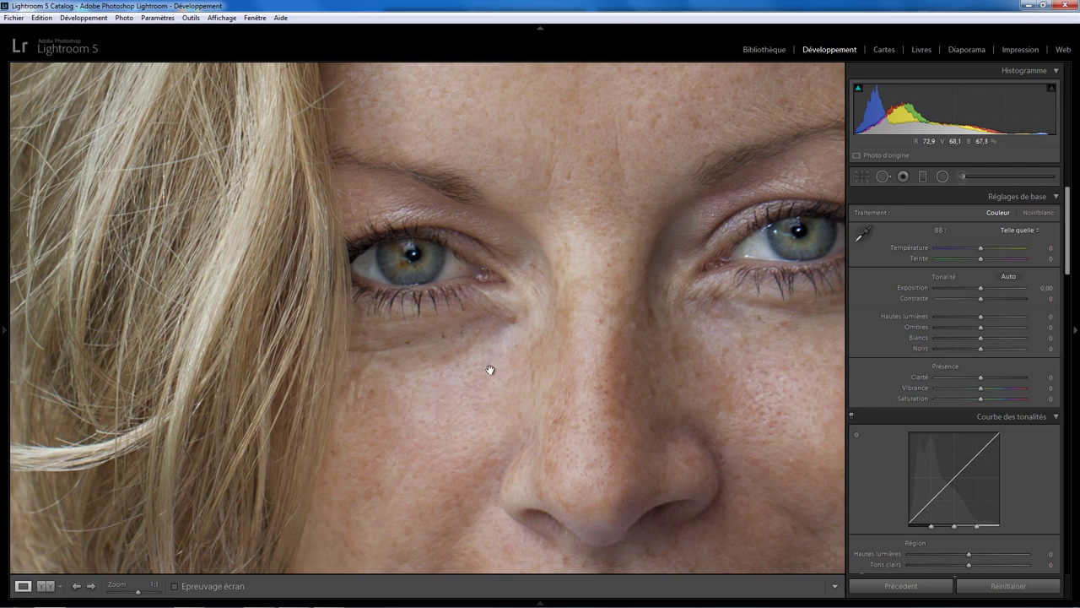
pyautogui.moveTo(598, 363); pyautogui.dragTo(508, 389)
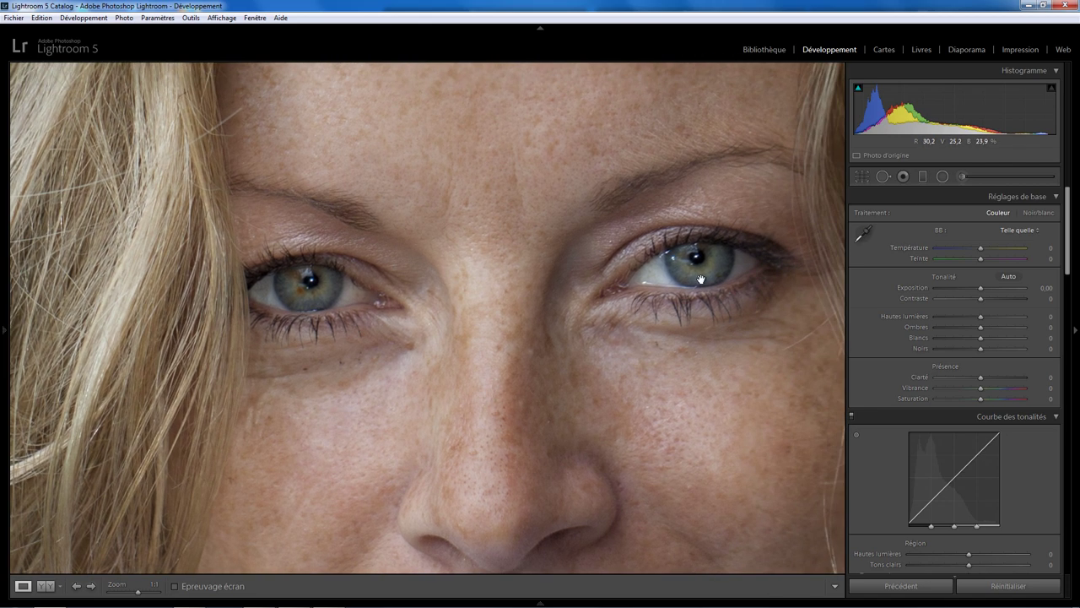
pyautogui.moveTo(627, 278); pyautogui.dragTo(523, 337)
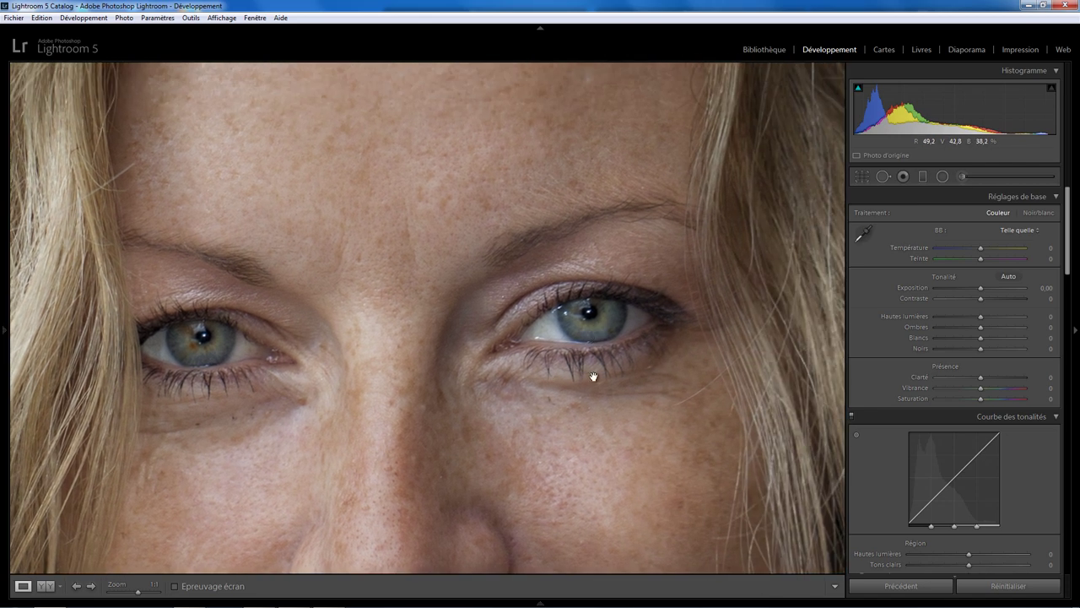
pyautogui.moveTo(574, 378); pyautogui.dragTo(622, 191)
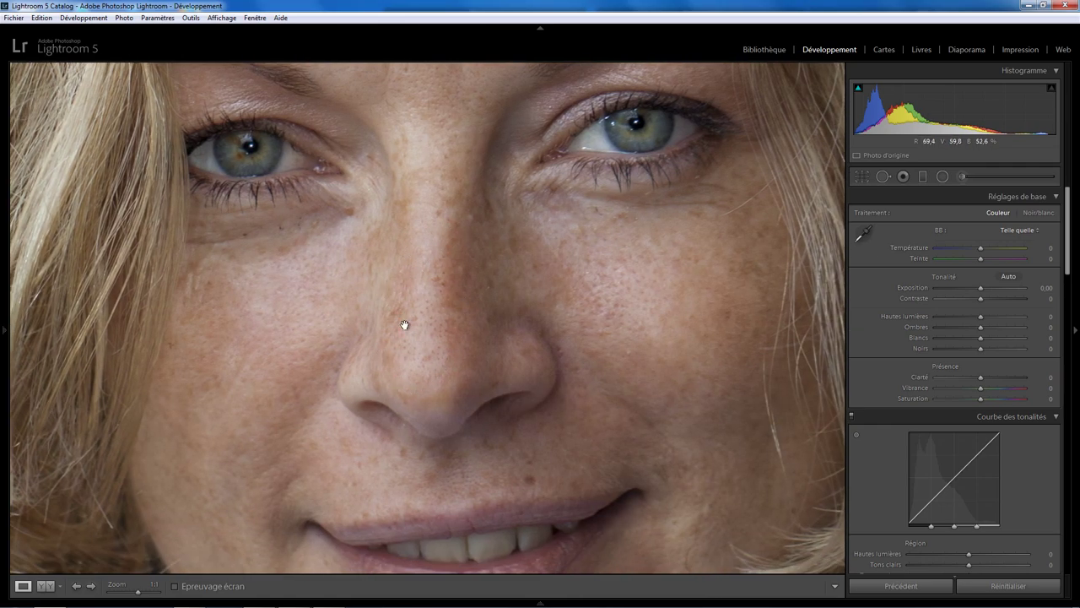
pyautogui.moveTo(428, 362); pyautogui.dragTo(447, 135)
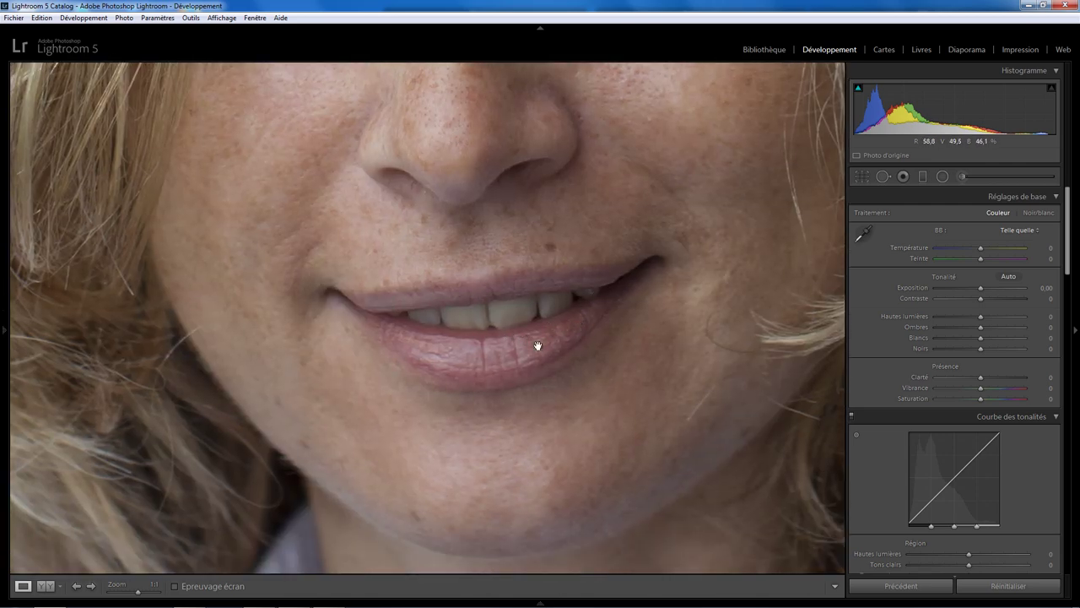
pyautogui.scroll(2, 497, 346)
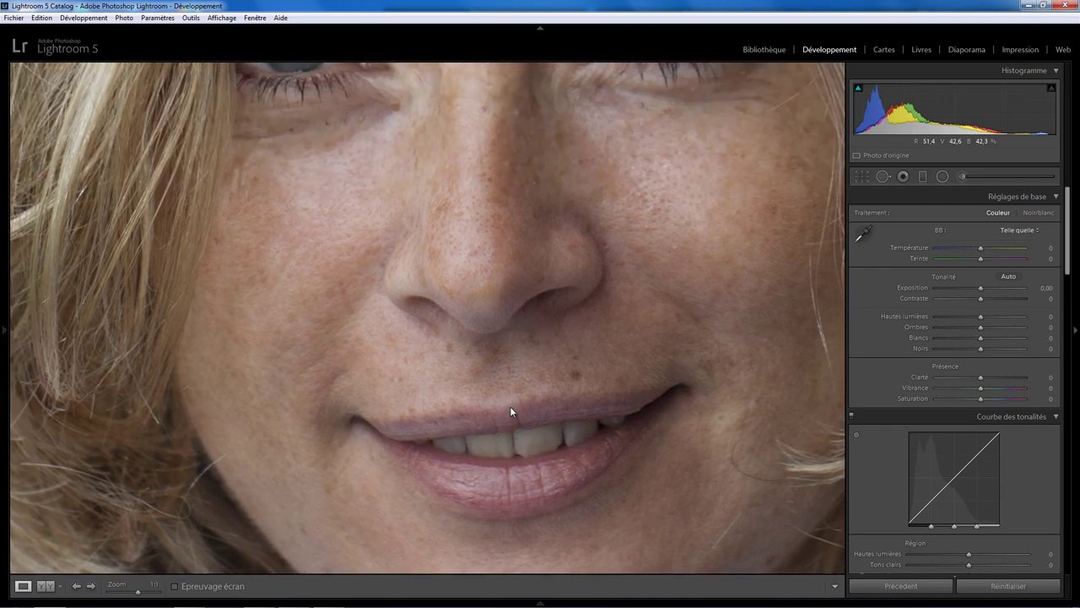
pyautogui.scroll(3, 491, 354)
pyautogui.scroll(2, 485, 218)
pyautogui.moveTo(485, 219); pyautogui.dragTo(495, 354)
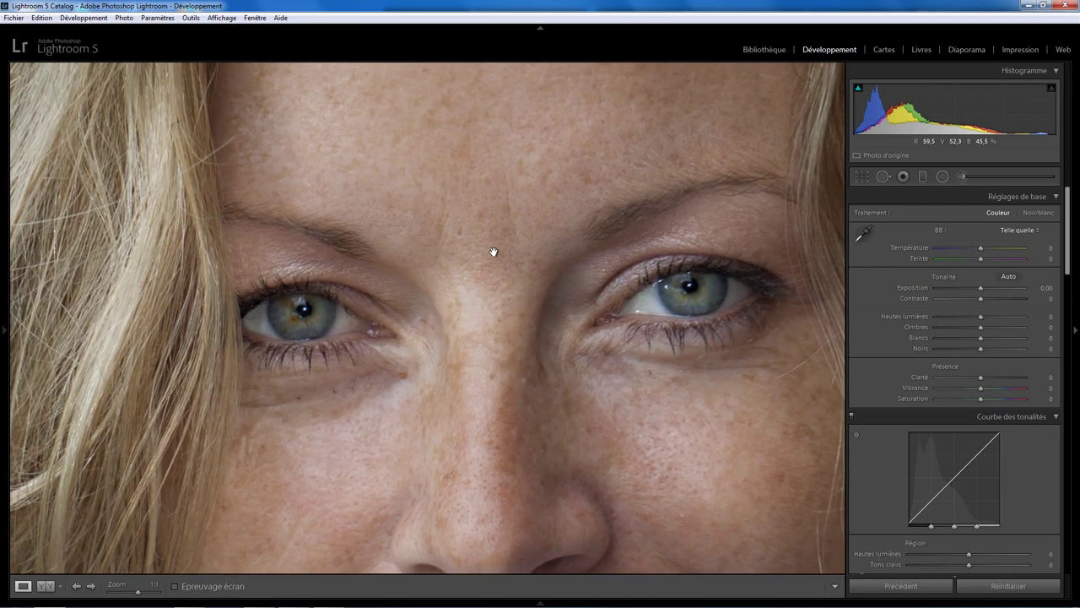
pyautogui.moveTo(494, 253); pyautogui.dragTo(493, 346)
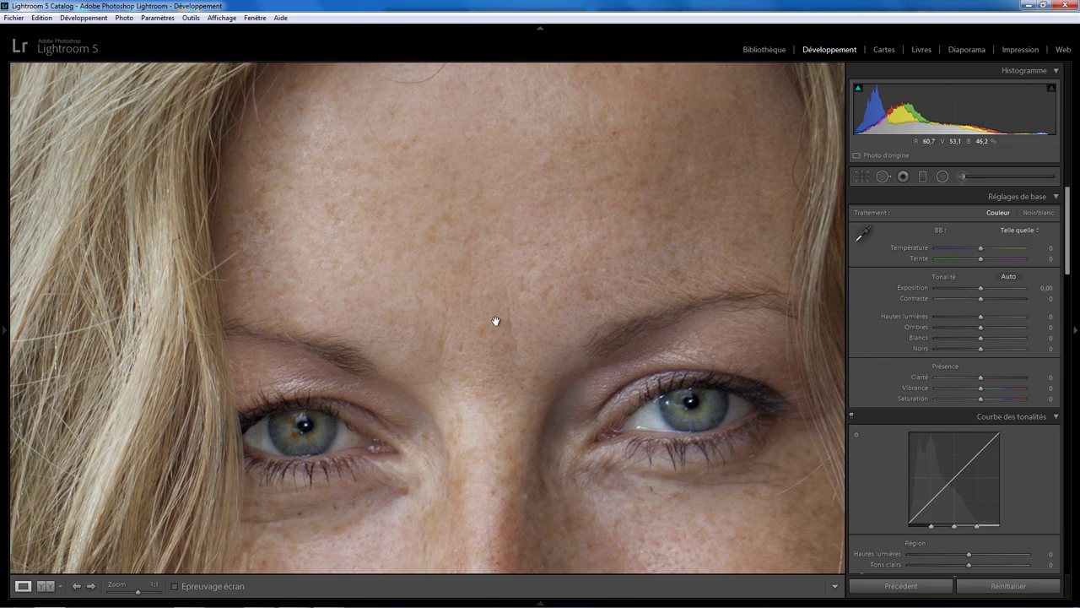
pyautogui.click(496, 322)
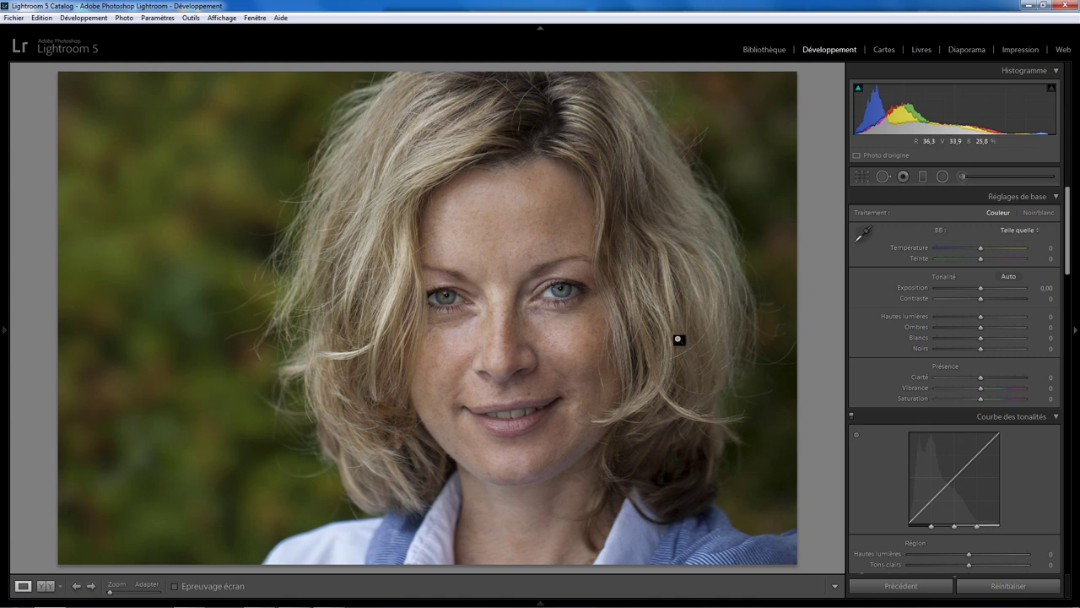
# Step: Set Exposure +0.16, Temperature +11 and Contrast +10 in the Basic panel
pyautogui.moveTo(980, 288); pyautogui.dragTo(982, 288)
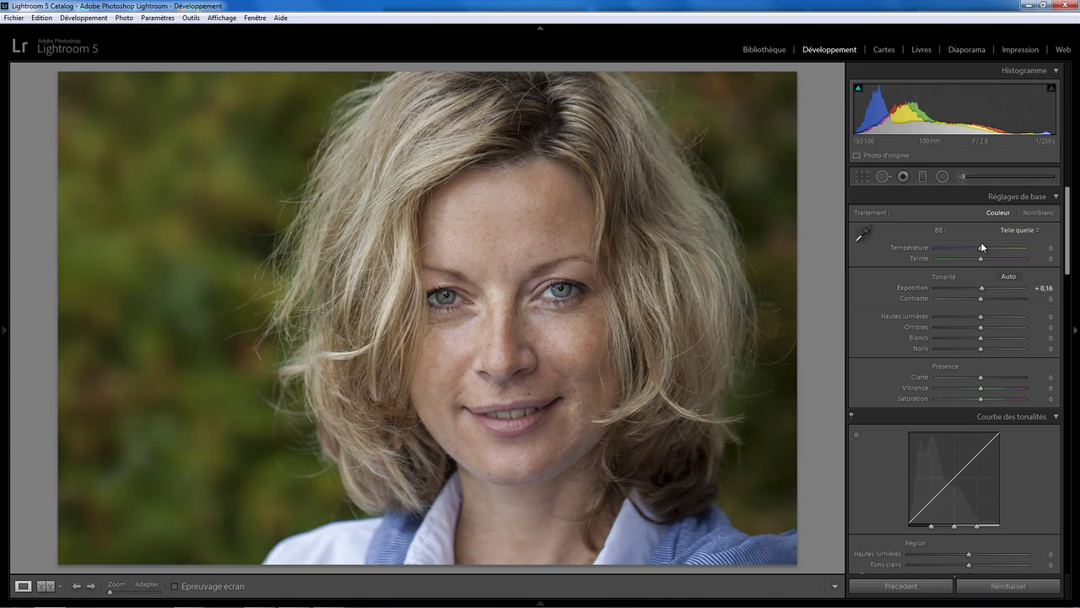
pyautogui.moveTo(981, 247); pyautogui.dragTo(985, 251)
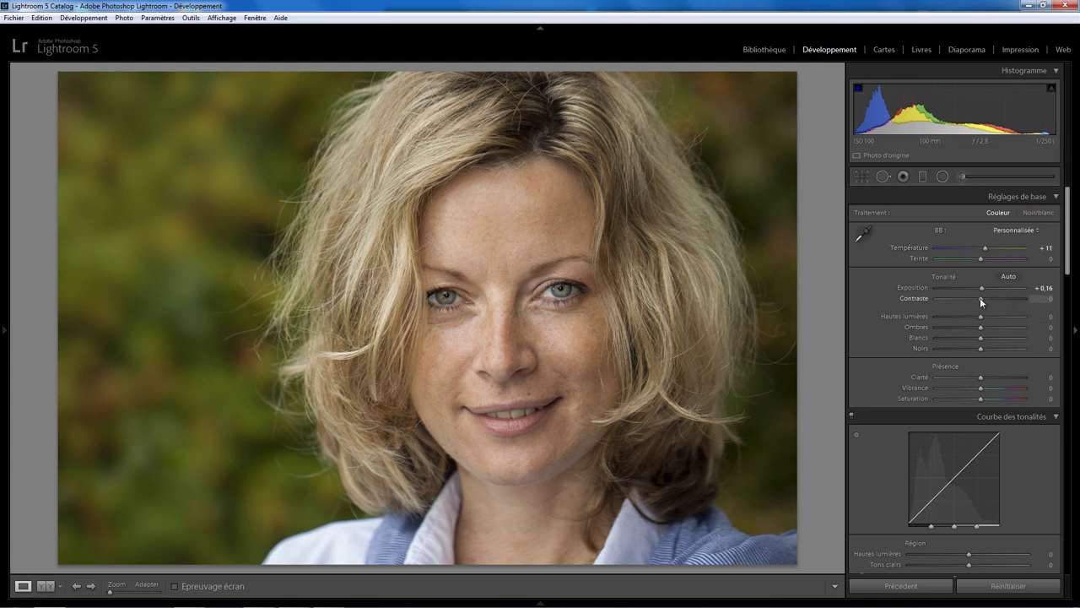
pyautogui.moveTo(981, 300); pyautogui.dragTo(984, 297)
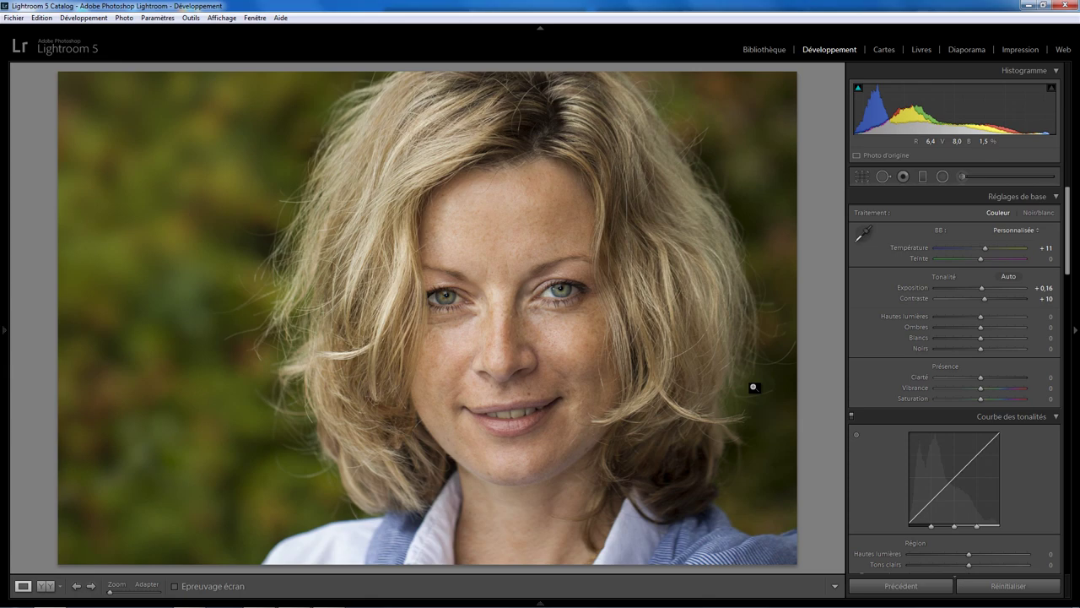
pyautogui.click(512, 420)
# Step: Paint the teeth with a size 5, feather 41 Adjustment Brush at Exposure 0.44, Saturation −48
pyautogui.moveTo(553, 414); pyautogui.dragTo(543, 316)
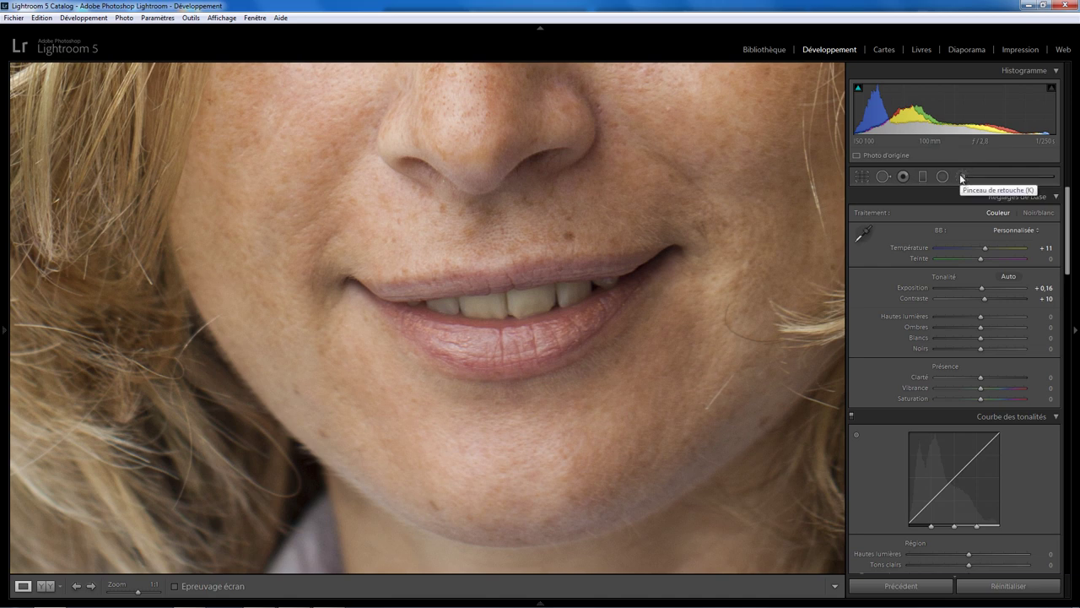
pyautogui.click(961, 177)
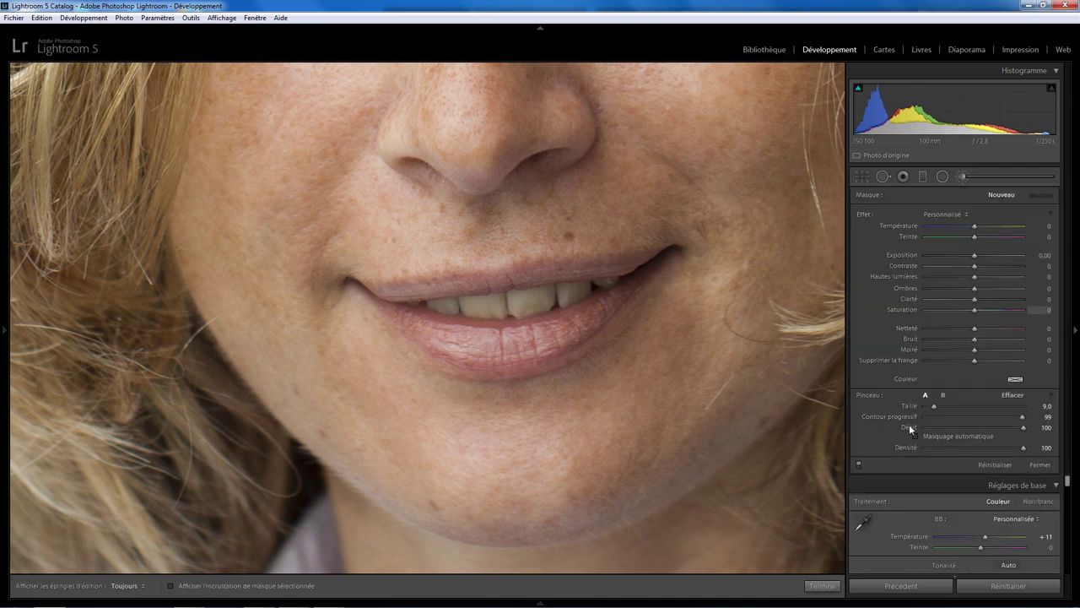
pyautogui.scroll(-4, 573, 329)
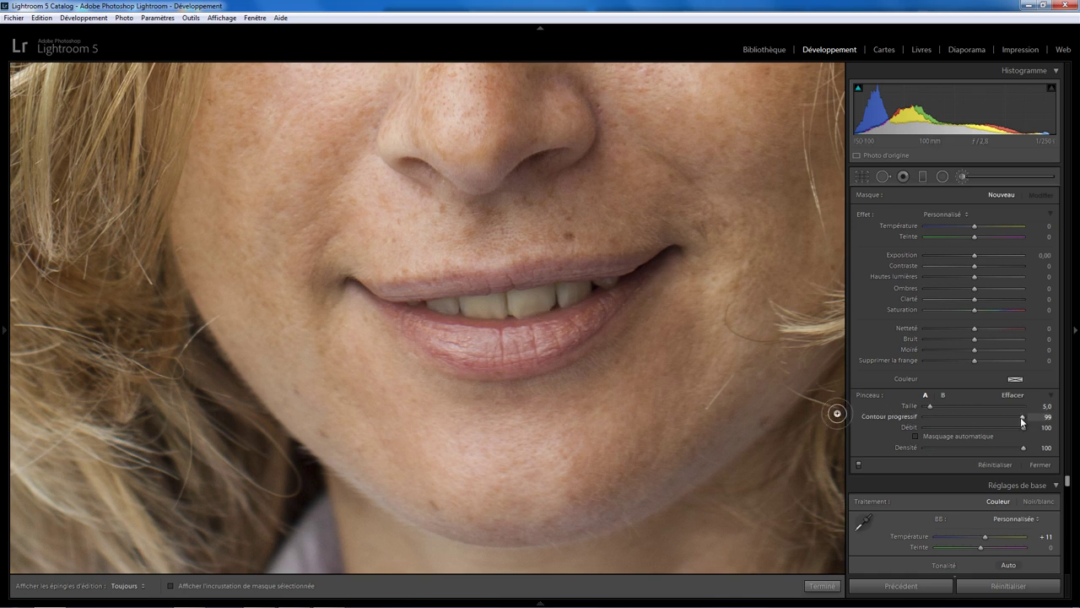
pyautogui.moveTo(1022, 416); pyautogui.dragTo(965, 416)
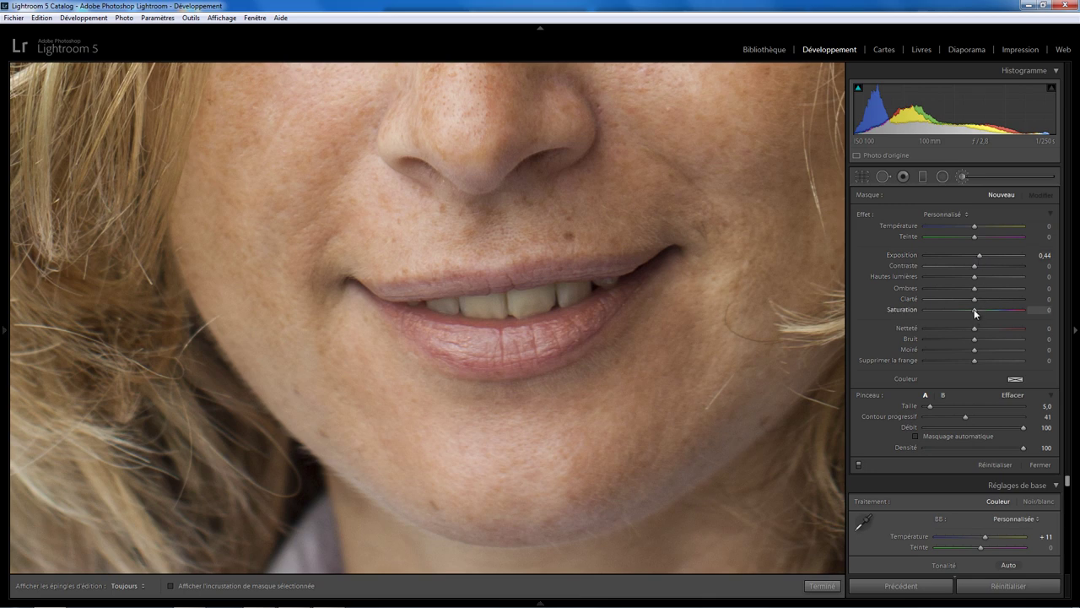
pyautogui.click(946, 309)
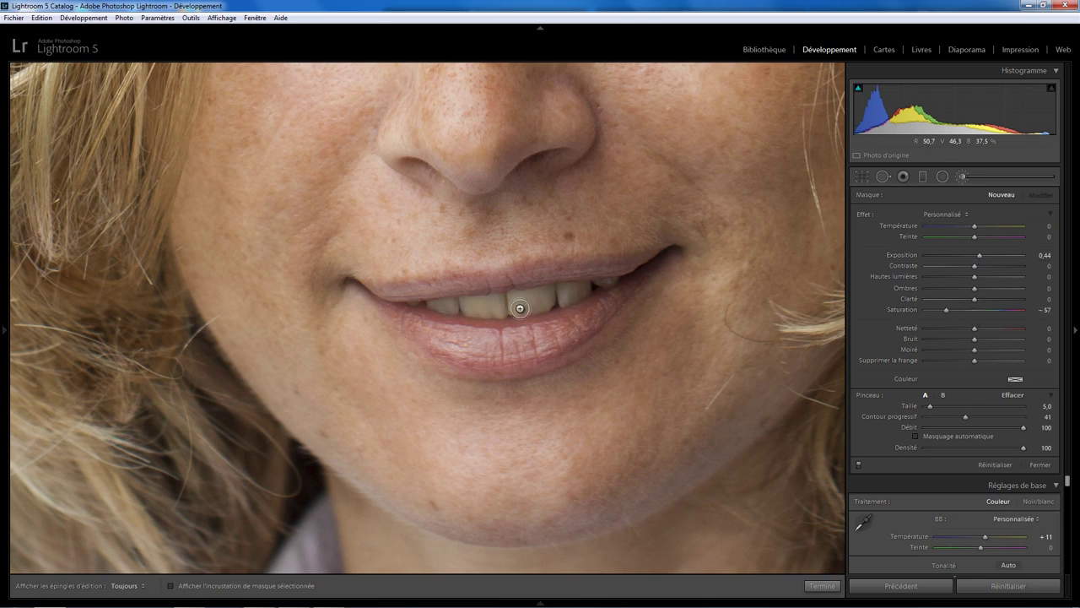
pyautogui.click(949, 309)
pyautogui.press('h')
pyautogui.moveTo(504, 301)
pyautogui.mouseDown()
pyautogui.moveTo(553, 297)
pyautogui.moveTo(503, 308)
pyautogui.moveTo(546, 301)
pyautogui.mouseUp()
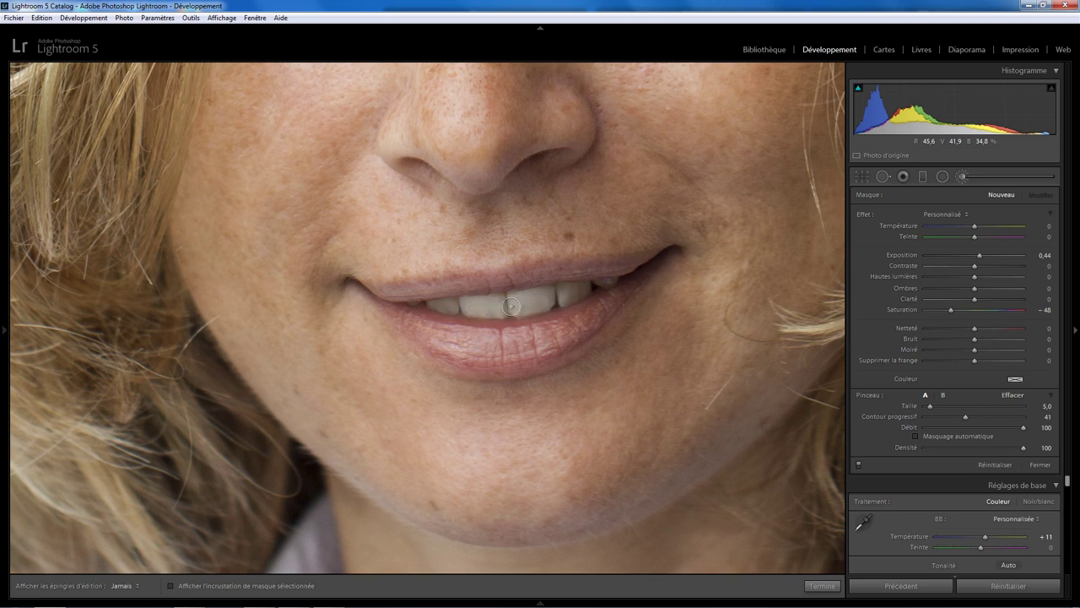
pyautogui.press('h')
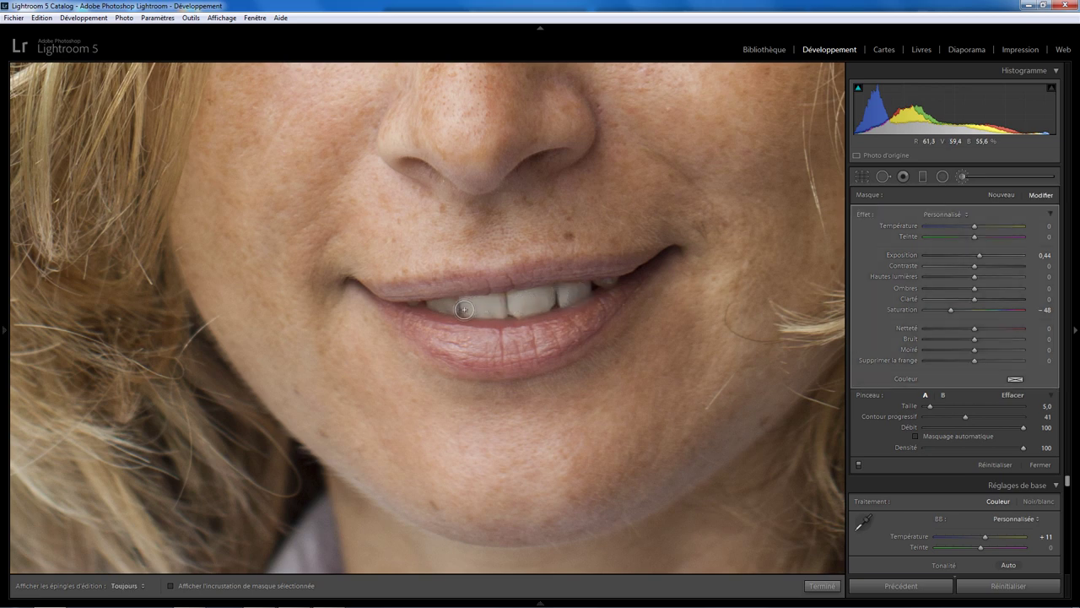
pyautogui.press('[')
pyautogui.press('[')
pyautogui.press('[')
pyautogui.press('h')
pyautogui.press('h')
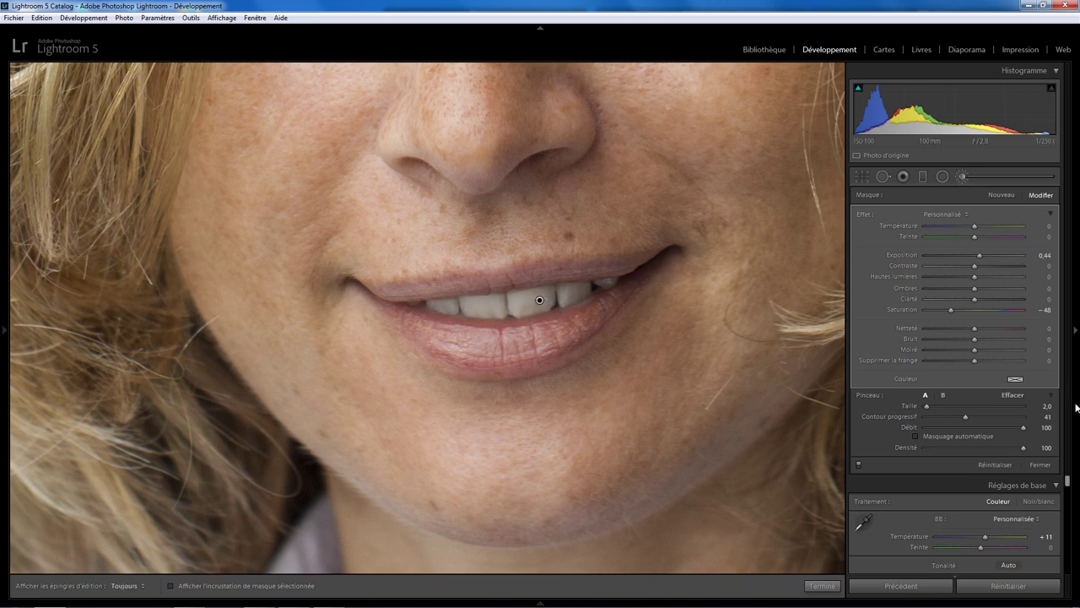
pyautogui.click(1041, 465)
# Step: Compare the edits against the original in Before/After, then zoom to 1:1 on the eyes
pyautogui.click(532, 272)
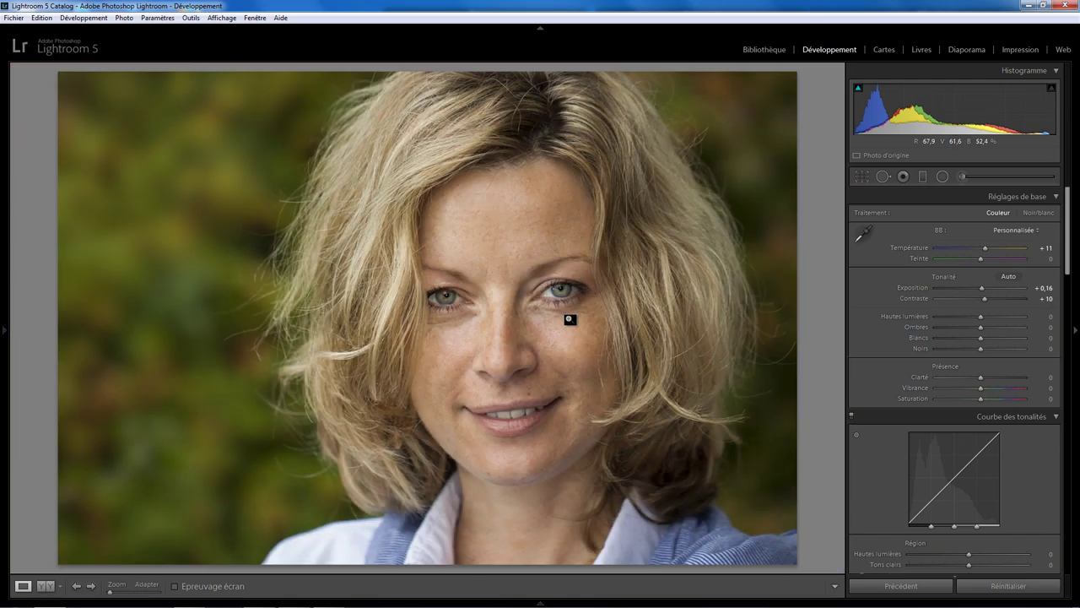
pyautogui.press('\\')
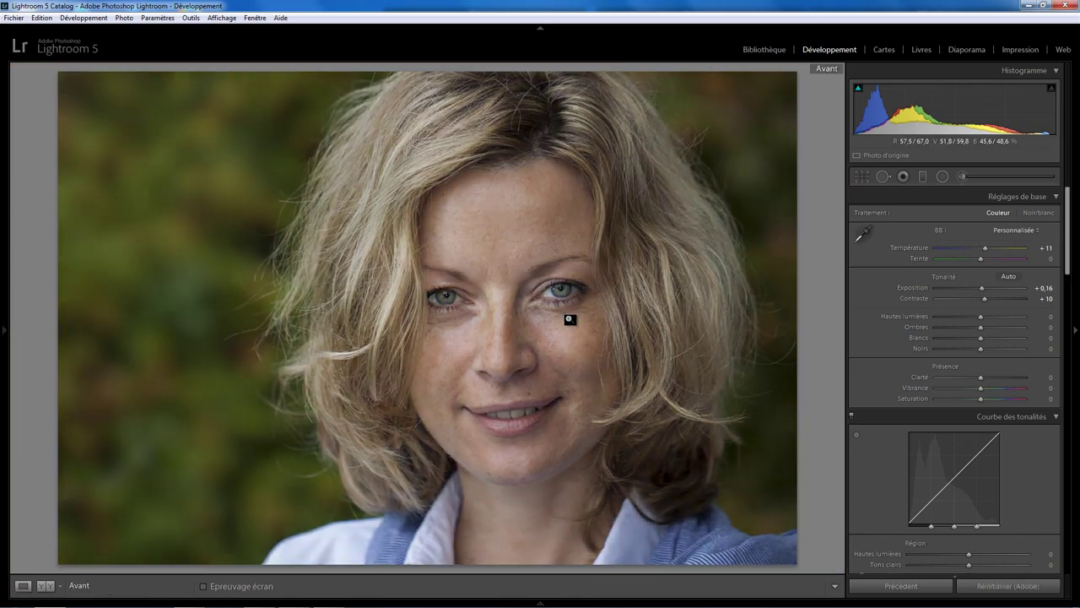
pyautogui.press('\\')
pyautogui.press('\\')
pyautogui.press('\\')
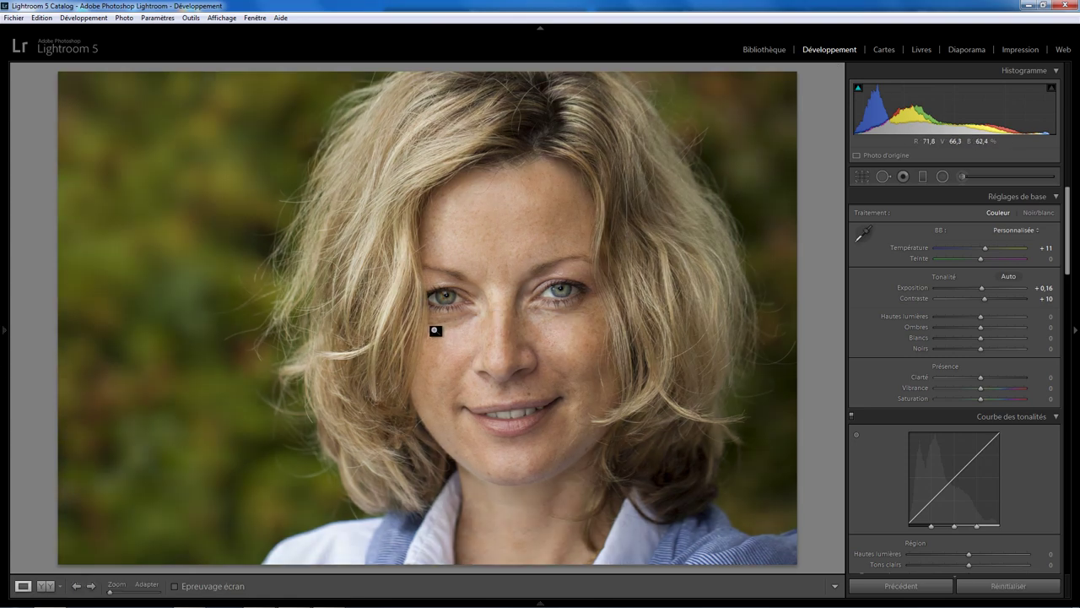
pyautogui.click(459, 324)
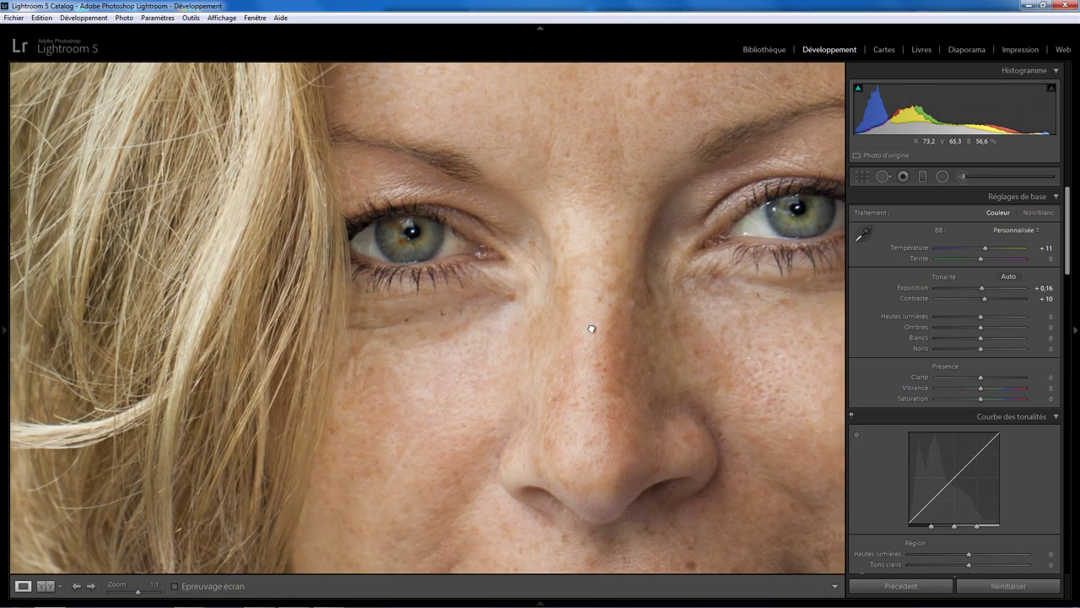
pyautogui.click(591, 326)
pyautogui.click(482, 321)
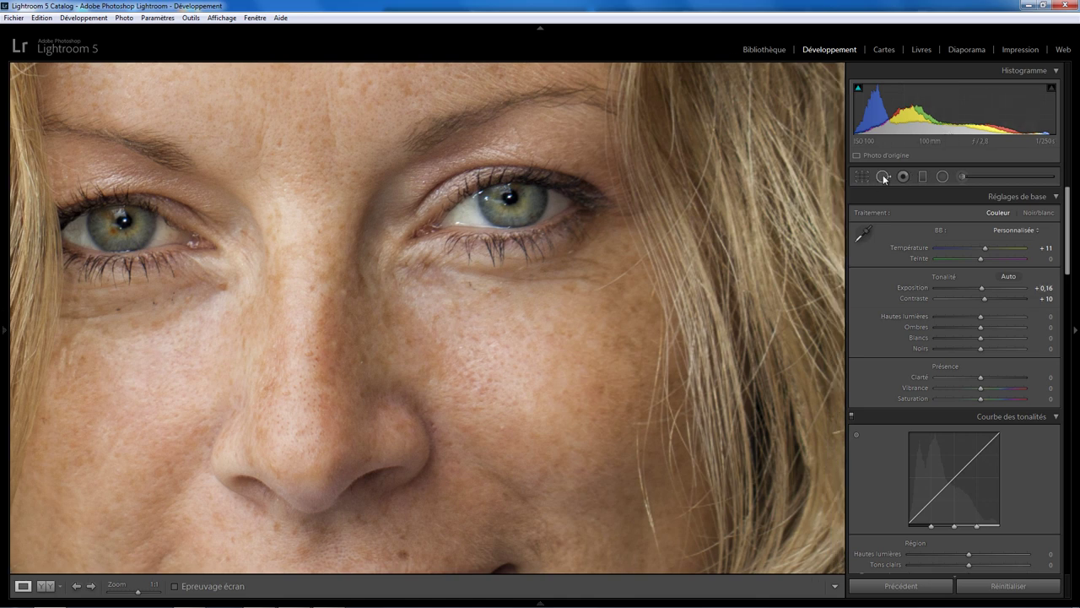
# Step: Heal the blemishes and shadow under the right eye with Spot Removal in Heal mode
pyautogui.click(884, 177)
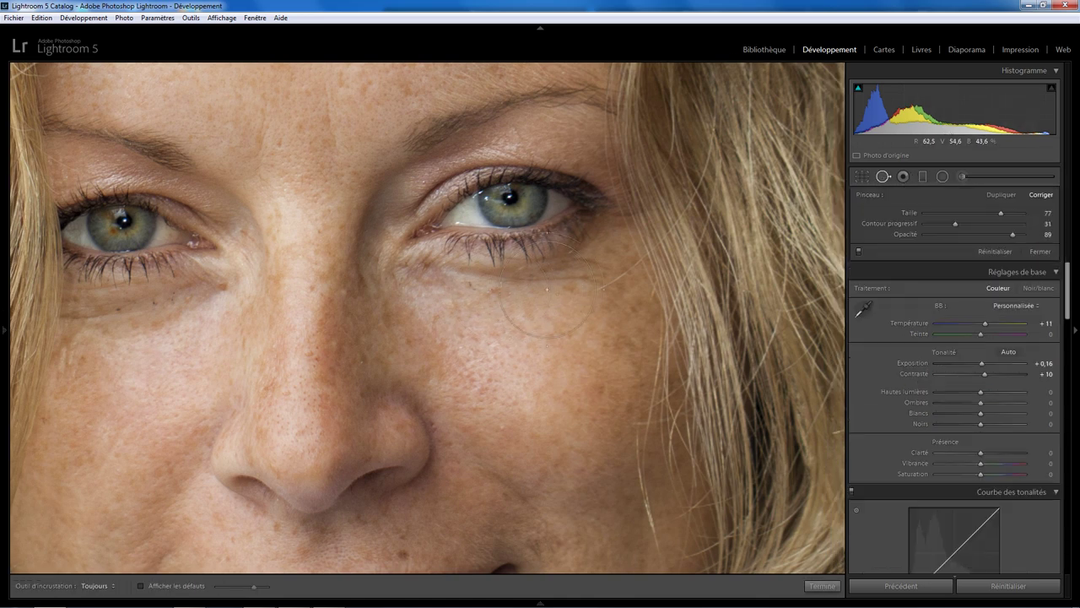
pyautogui.scroll(-1, 558, 313)
pyautogui.moveTo(576, 260); pyautogui.dragTo(621, 312)
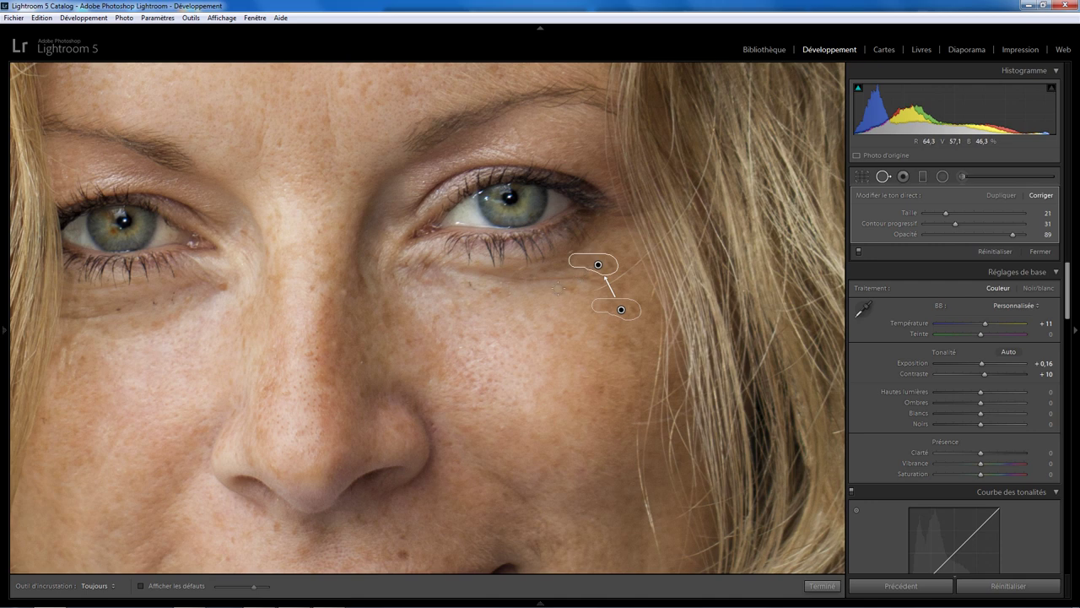
pyautogui.moveTo(601, 280); pyautogui.dragTo(505, 280)
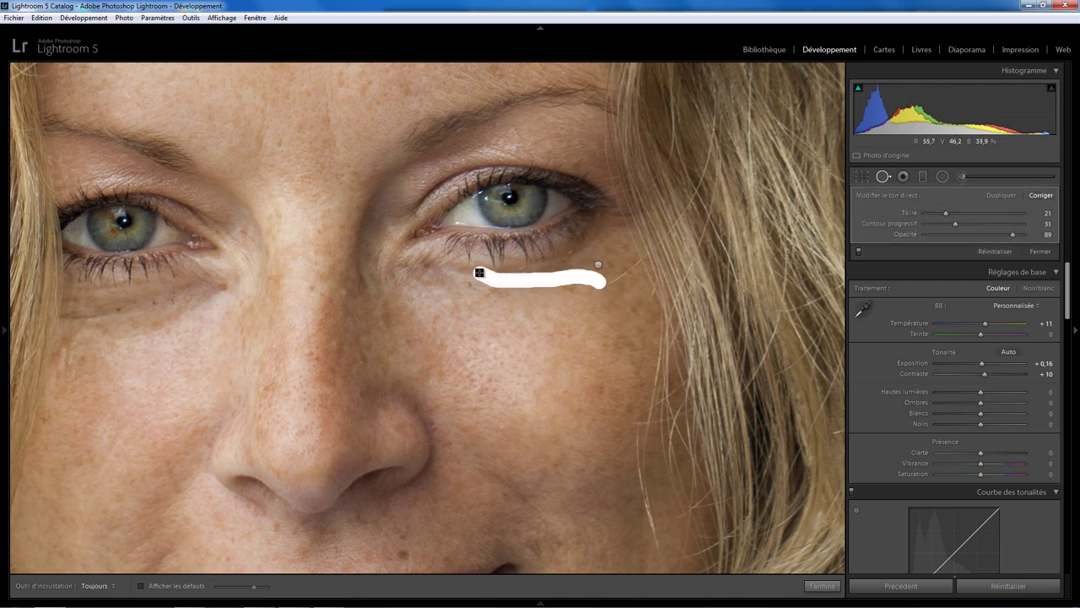
pyautogui.moveTo(505, 280); pyautogui.dragTo(474, 272)
pyautogui.moveTo(530, 300); pyautogui.dragTo(557, 304)
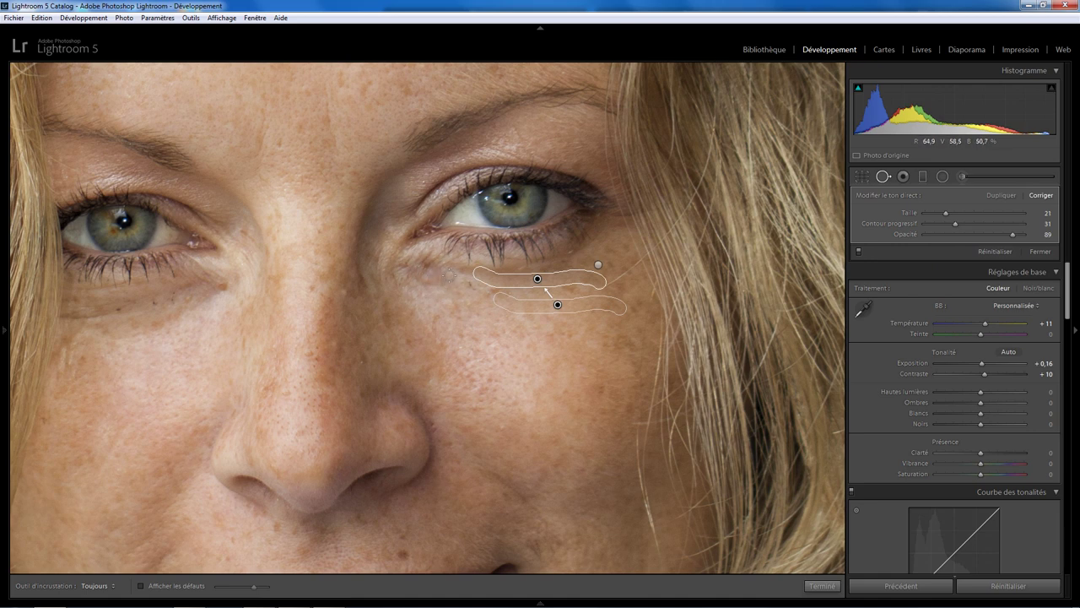
pyautogui.moveTo(443, 273)
pyautogui.mouseDown()
pyautogui.moveTo(409, 255)
pyautogui.moveTo(411, 272)
pyautogui.moveTo(425, 261)
pyautogui.moveTo(441, 278)
pyautogui.moveTo(411, 280)
pyautogui.moveTo(441, 280)
pyautogui.moveTo(426, 272)
pyautogui.mouseUp()
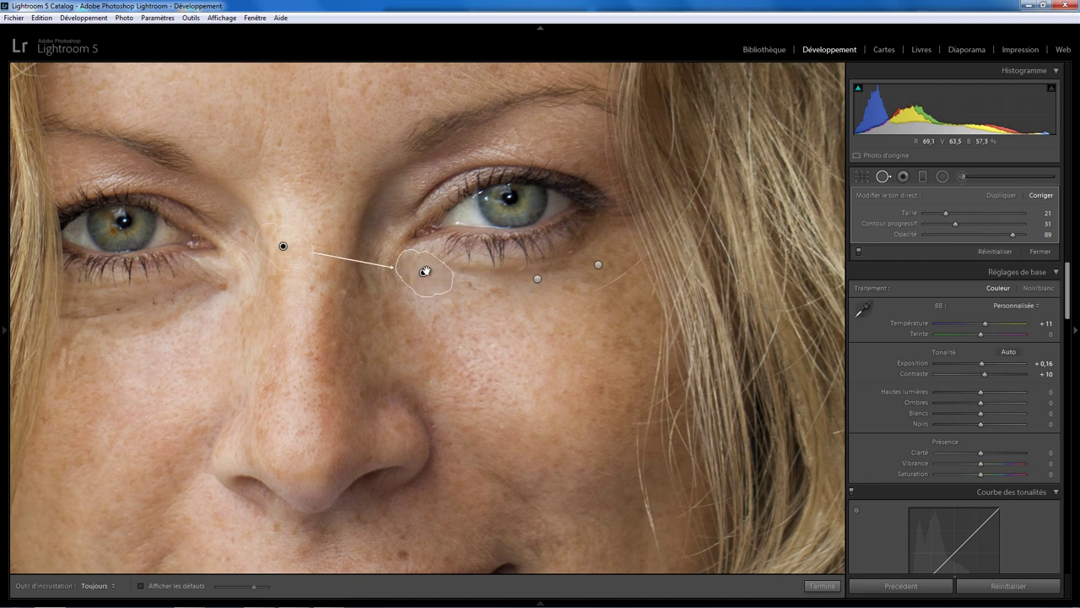
pyautogui.moveTo(550, 314); pyautogui.dragTo(603, 322)
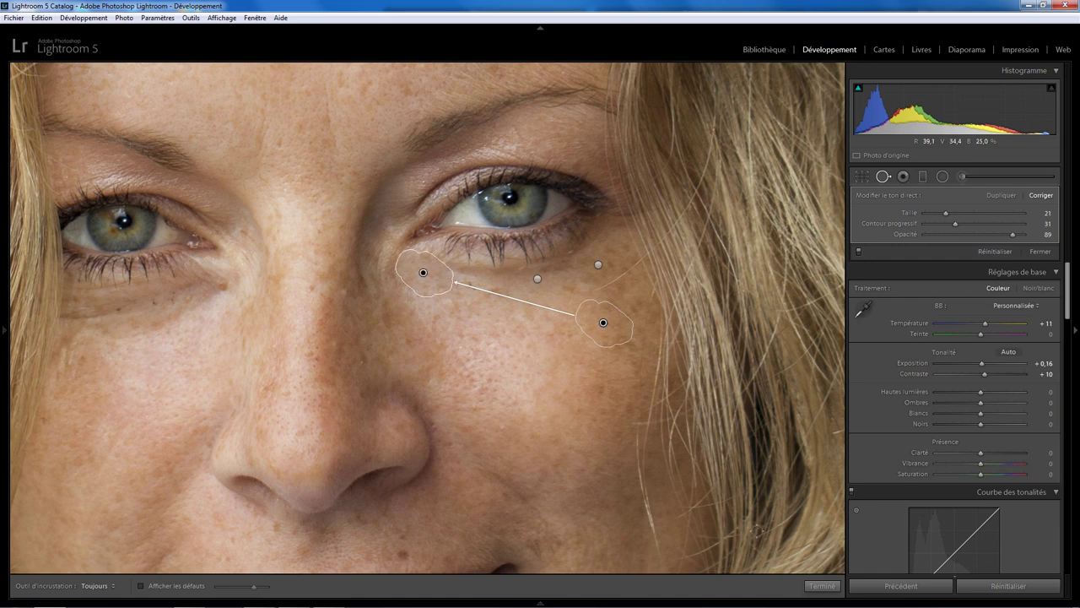
pyautogui.click(823, 585)
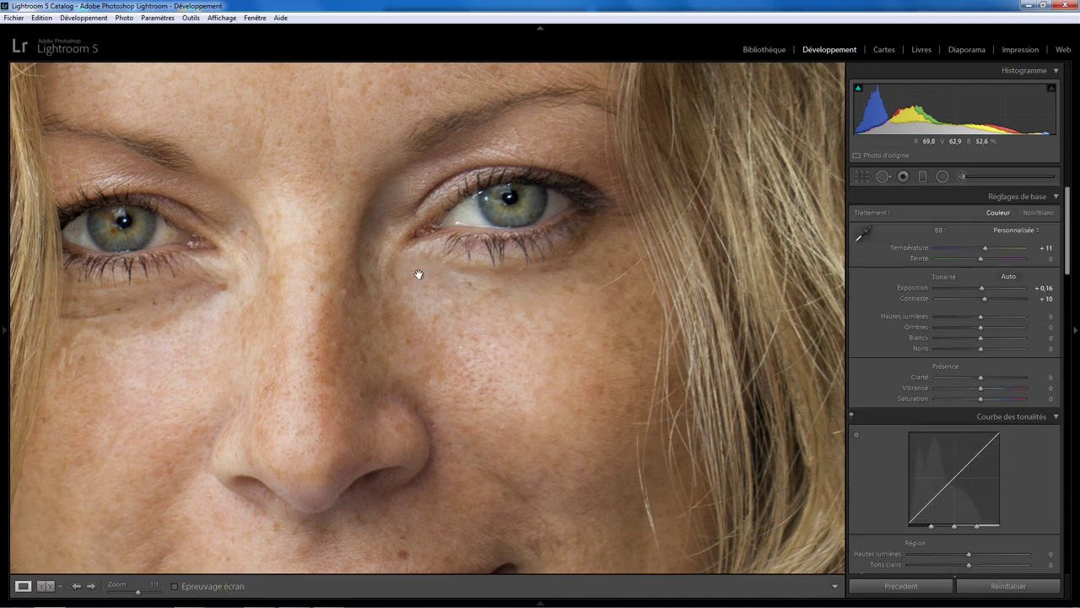
# Step: Move an existing healed spot's source onto different, cleaner skin
pyautogui.click(889, 178)
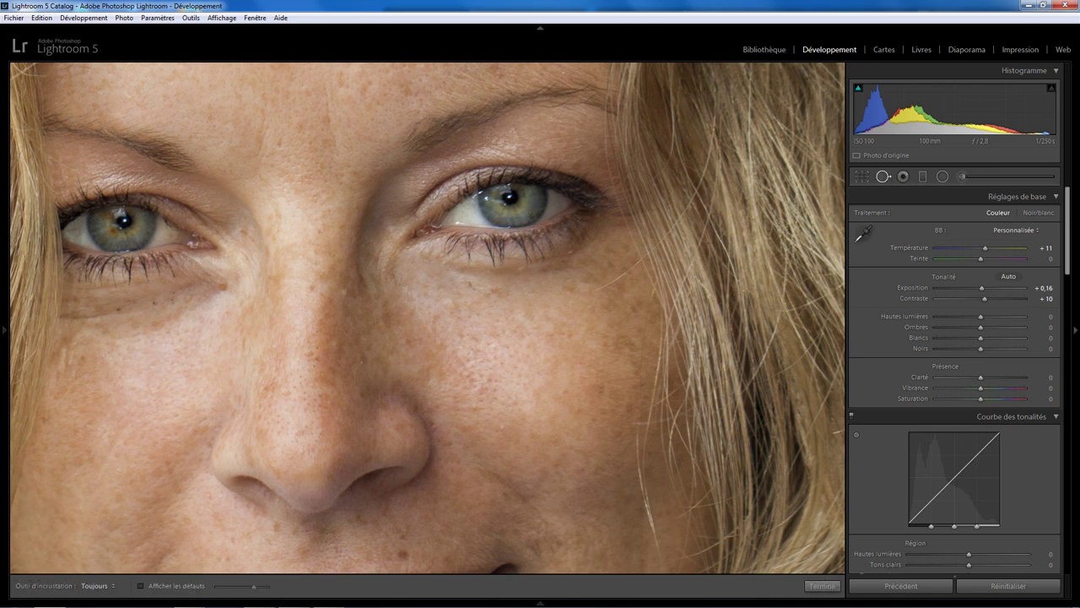
pyautogui.click(470, 285)
pyautogui.moveTo(445, 303); pyautogui.dragTo(525, 301)
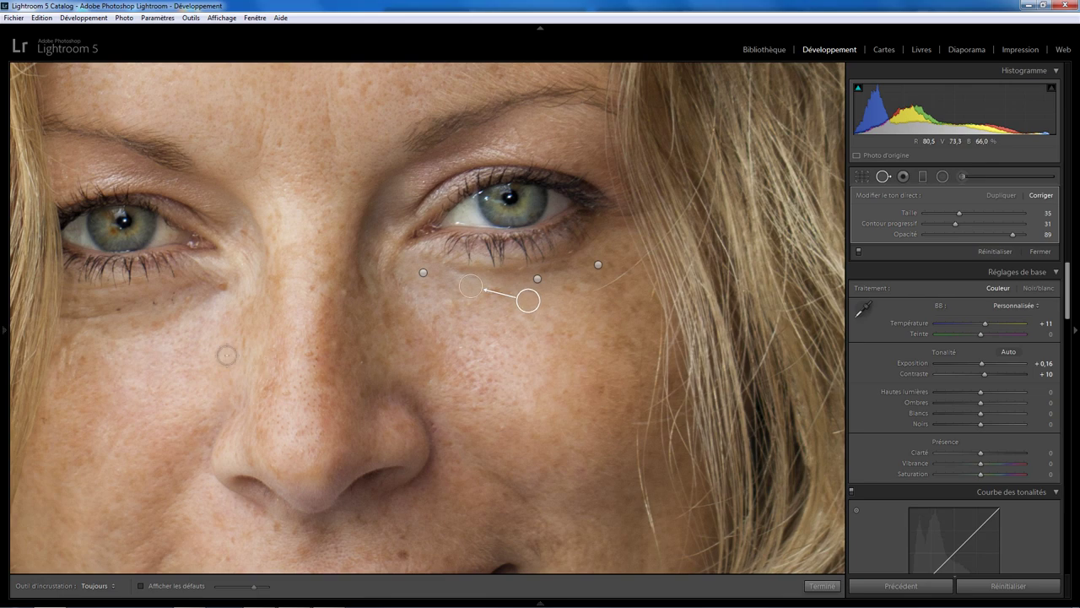
pyautogui.click(817, 585)
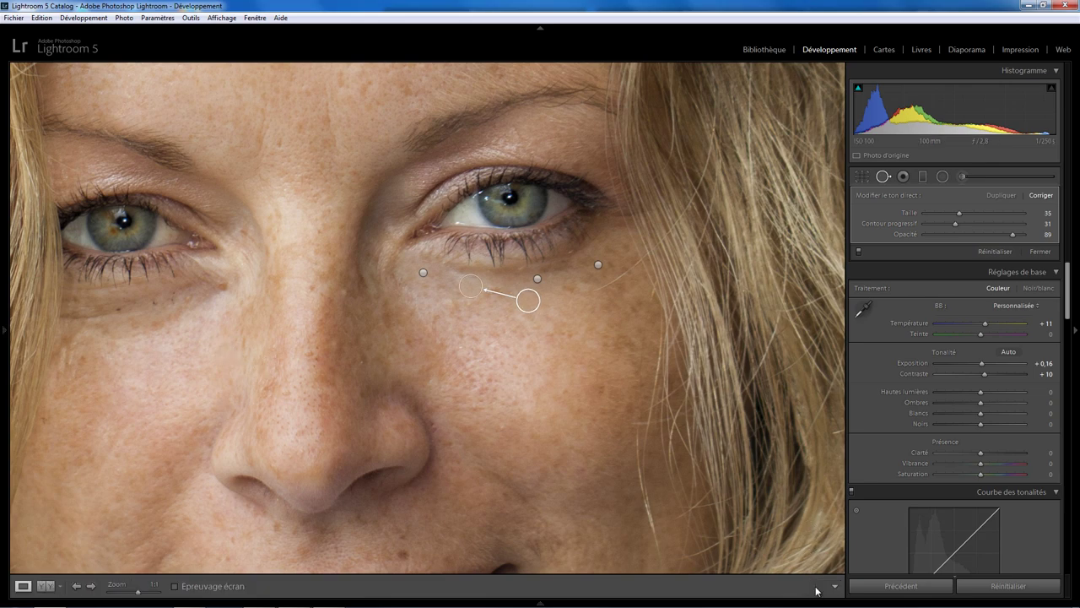
# Step: Heal the shadow and a small spot under the other eye, adjusting the healing sources
pyautogui.moveTo(375, 350); pyautogui.dragTo(619, 366)
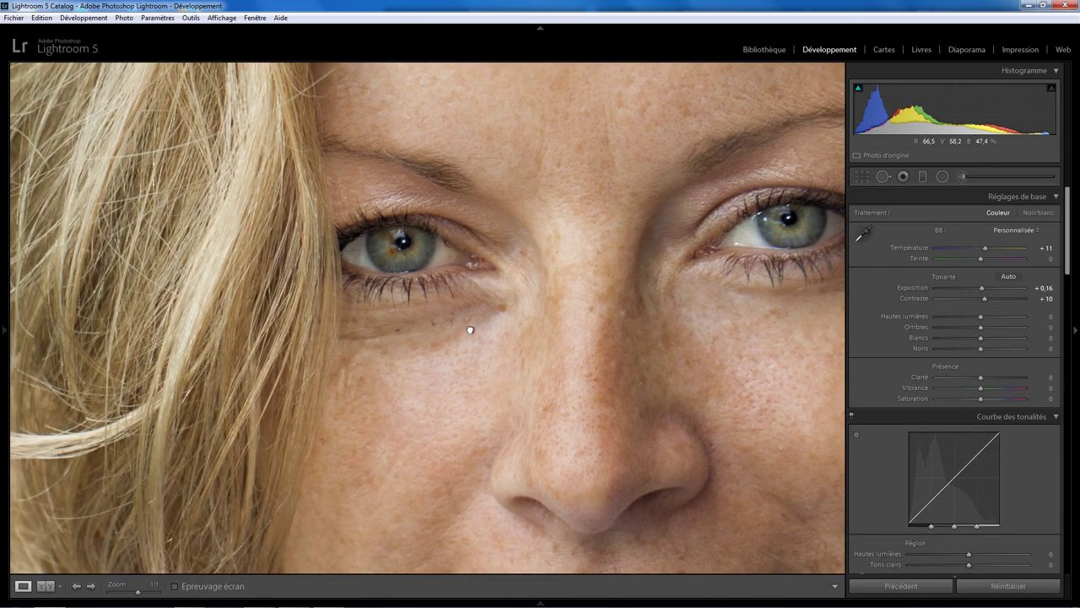
pyautogui.moveTo(465, 330); pyautogui.dragTo(495, 352)
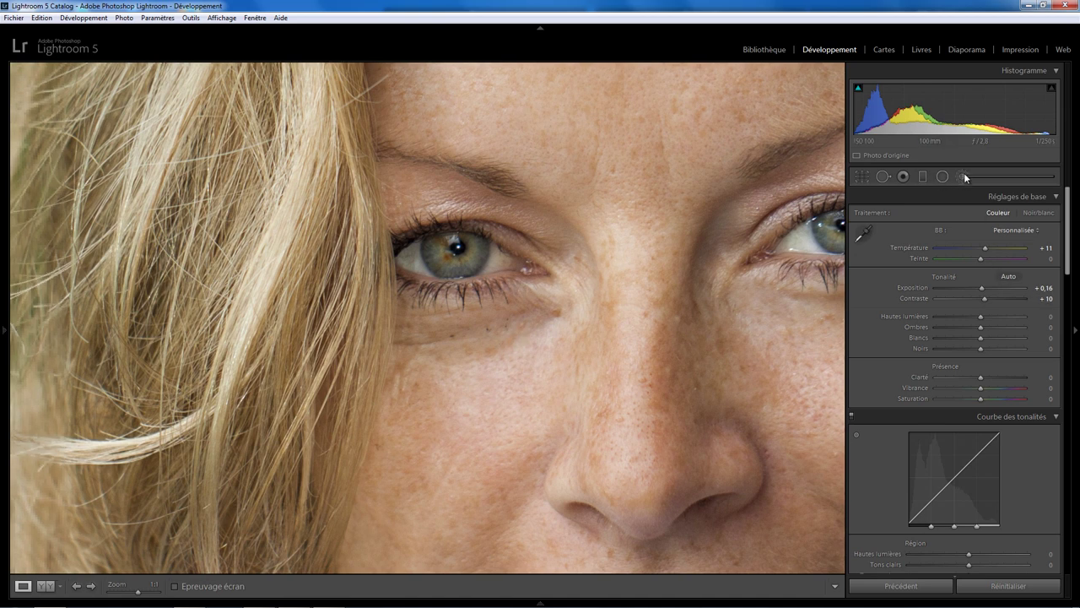
pyautogui.click(881, 177)
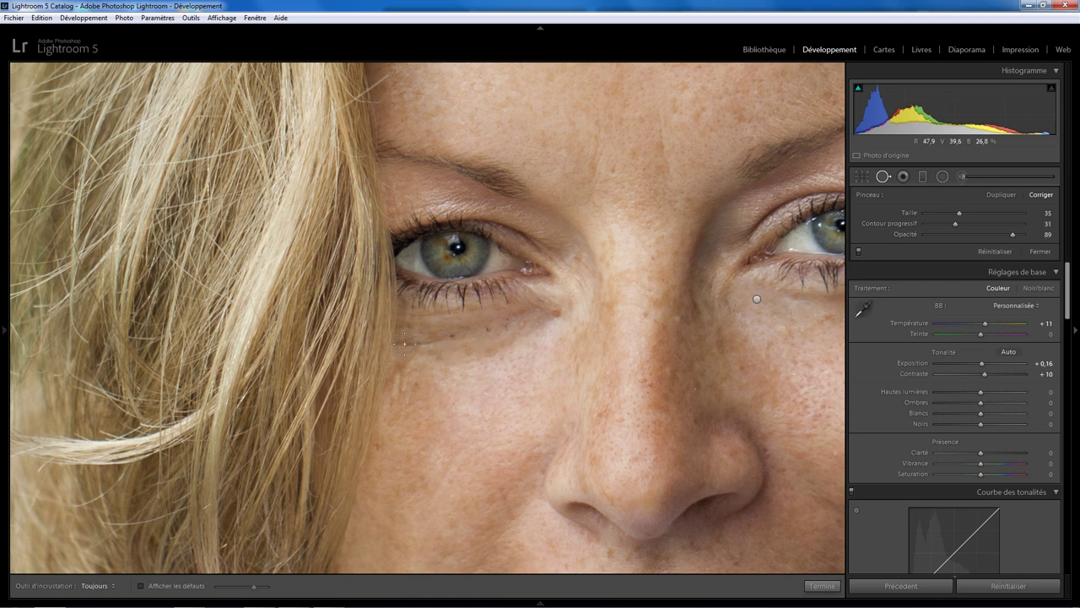
pyautogui.moveTo(404, 344); pyautogui.dragTo(486, 321)
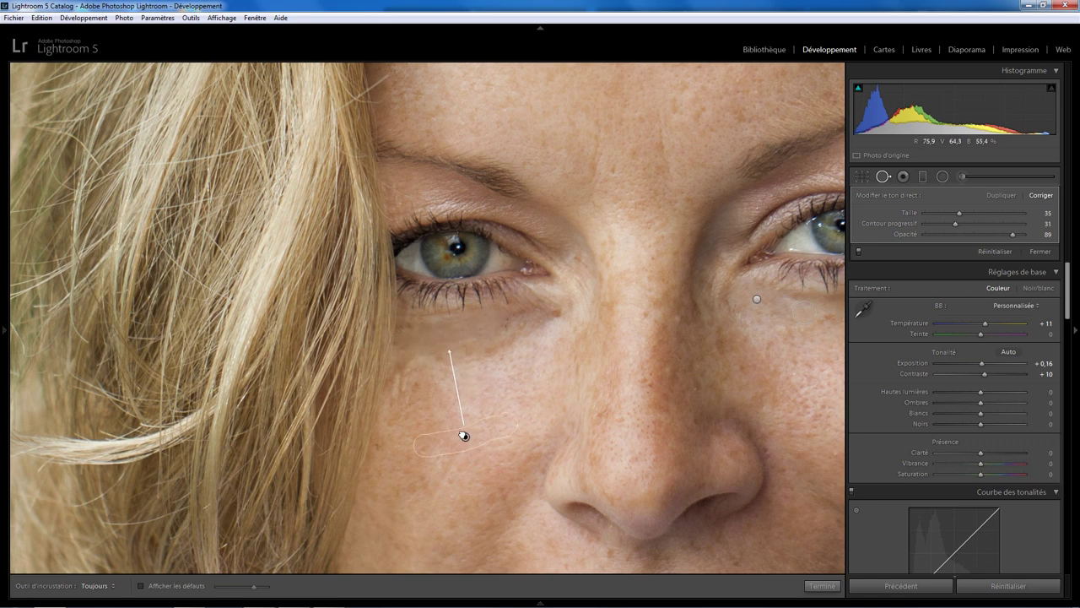
pyautogui.moveTo(463, 436); pyautogui.dragTo(461, 418)
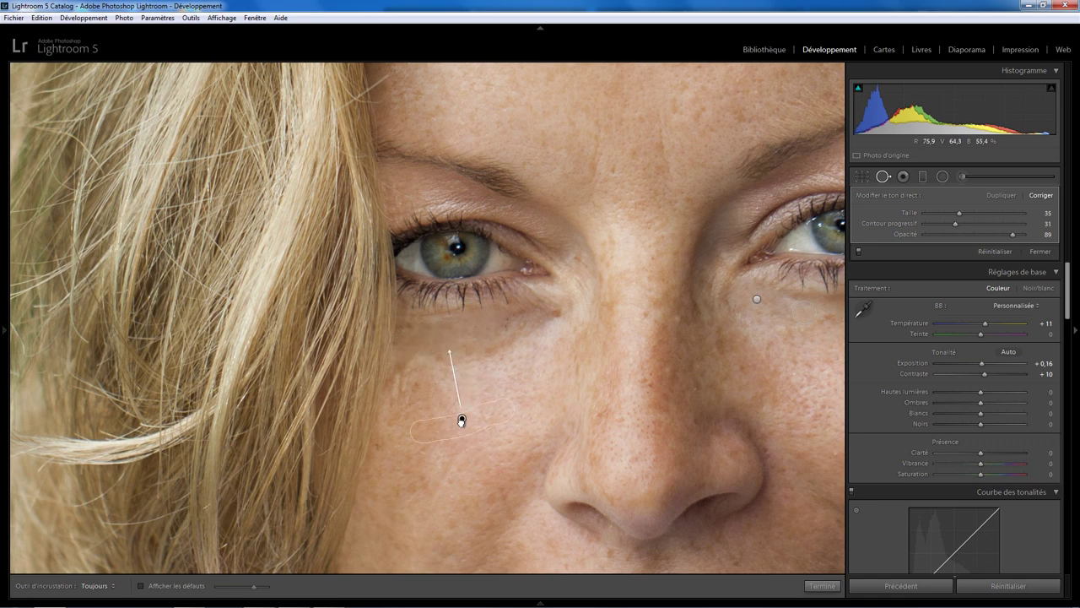
pyautogui.click(508, 325)
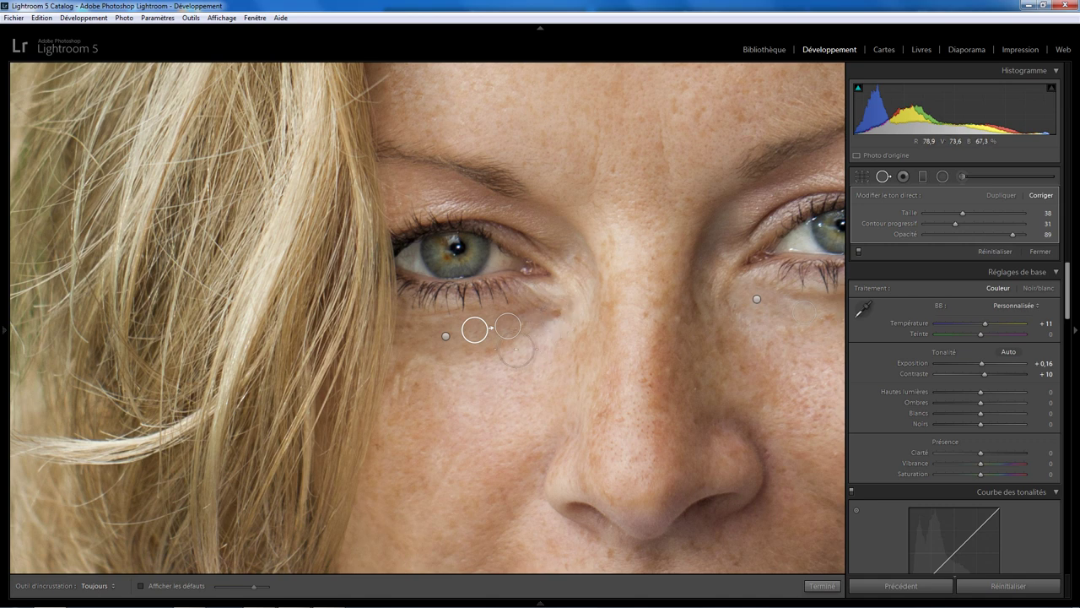
pyautogui.scroll(5, 557, 325)
pyautogui.moveTo(570, 311)
pyautogui.mouseDown()
pyautogui.moveTo(482, 357)
pyautogui.moveTo(416, 357)
pyautogui.mouseUp()
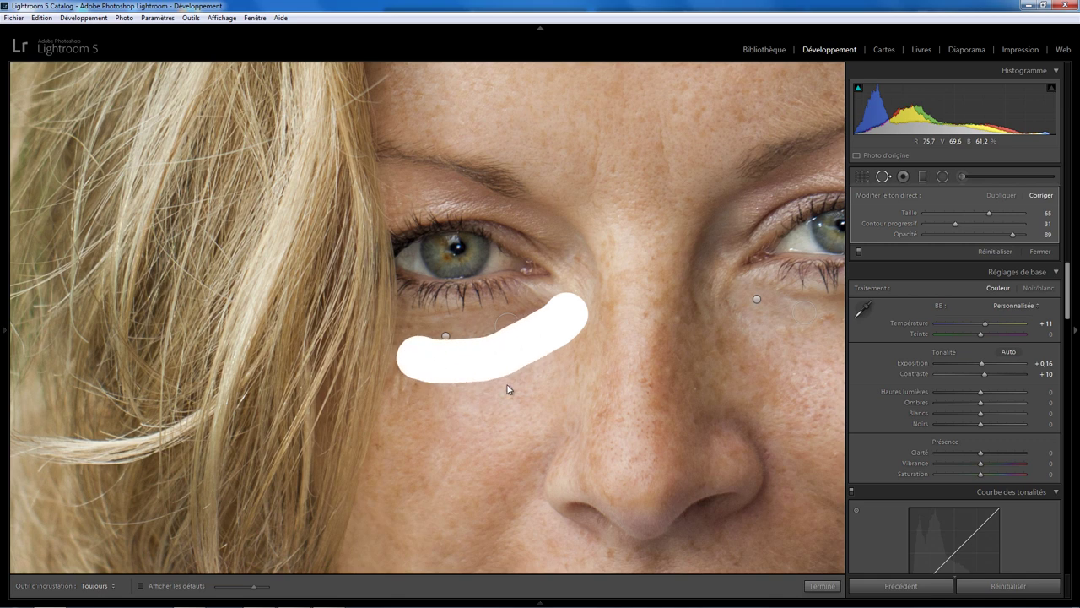
pyautogui.moveTo(504, 311)
pyautogui.mouseDown()
pyautogui.moveTo(496, 294)
pyautogui.moveTo(499, 342)
pyautogui.moveTo(718, 430)
pyautogui.moveTo(803, 390)
pyautogui.moveTo(880, 374)
pyautogui.moveTo(910, 340)
pyautogui.moveTo(861, 376)
pyautogui.mouseUp()
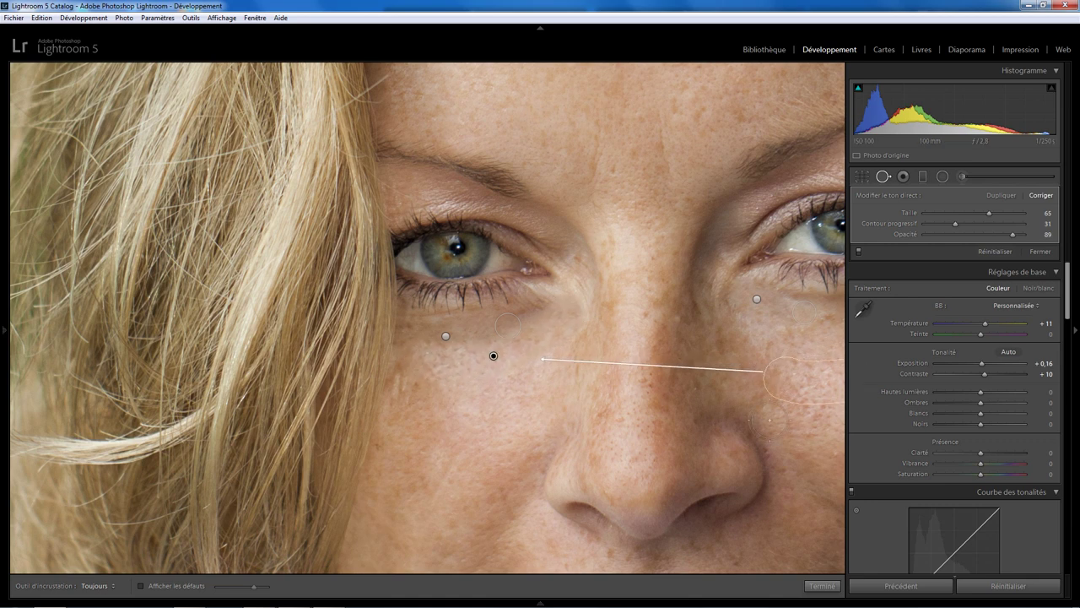
pyautogui.click(821, 586)
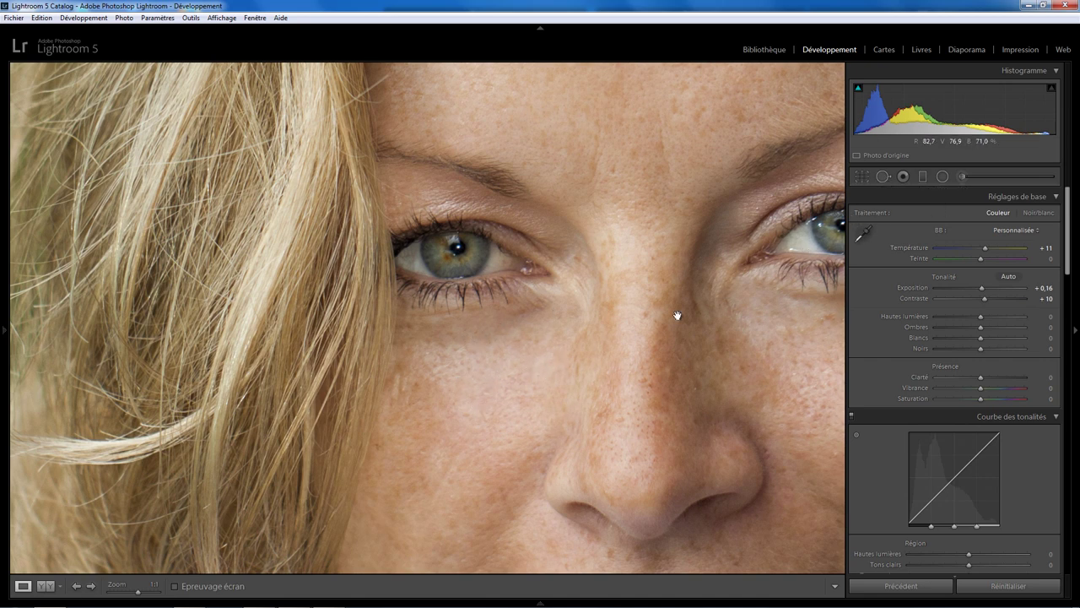
# Step: Heal one more under-eye patch toward the nose and reposition its source
pyautogui.click(882, 176)
pyautogui.scroll(-5, 549, 367)
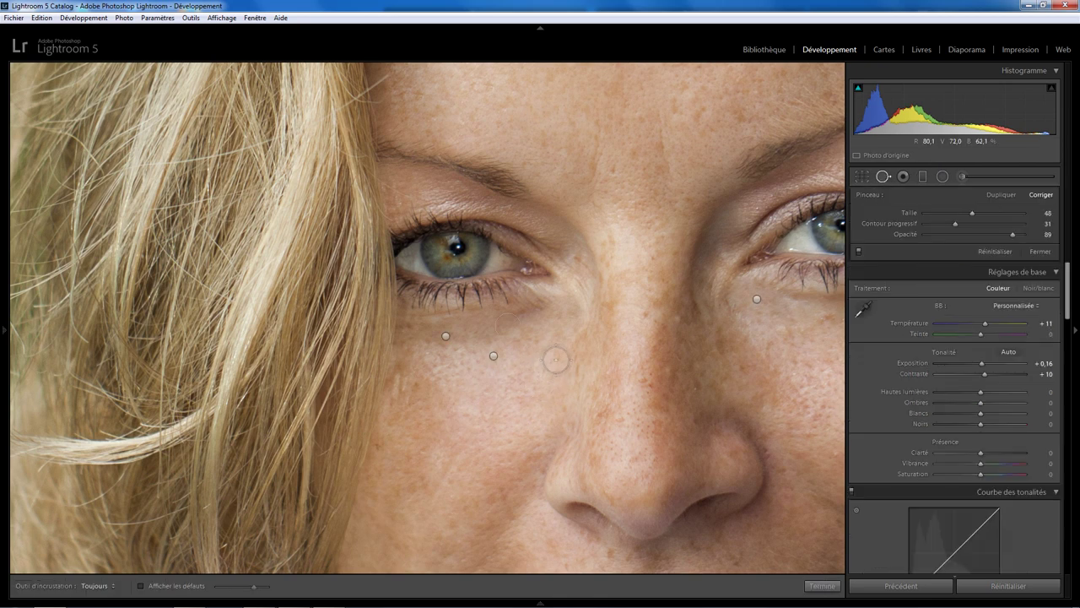
pyautogui.moveTo(555, 361); pyautogui.dragTo(474, 381)
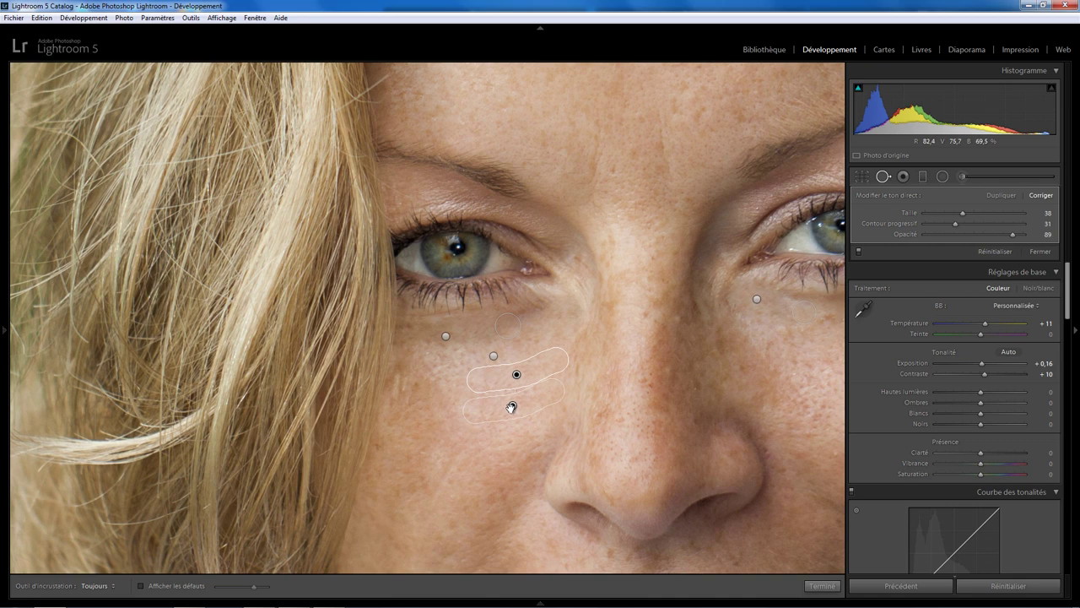
pyautogui.moveTo(511, 407); pyautogui.dragTo(507, 408)
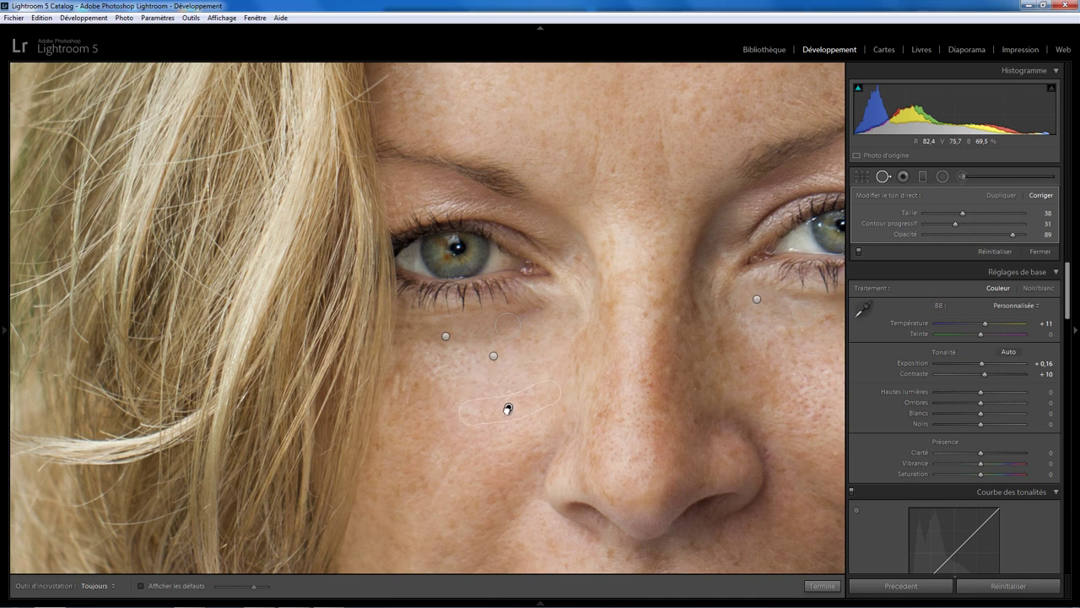
pyautogui.click(822, 586)
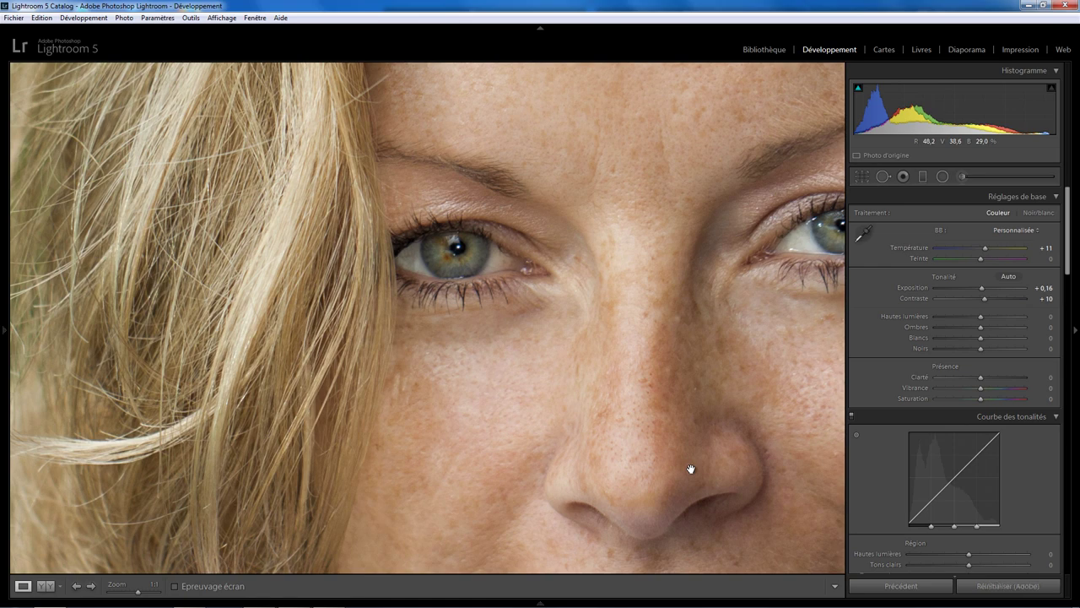
# Step: Compare with the original, then set the Detail panel's Sharpening Amount to 16
pyautogui.press('\\')
pyautogui.press('\\')
pyautogui.press('\\')
pyautogui.press('\\')
pyautogui.press('\\')
pyautogui.press('\\')
pyautogui.press('\\')
pyautogui.press('\\')
pyautogui.moveTo(1069, 262); pyautogui.dragTo(1068, 446)
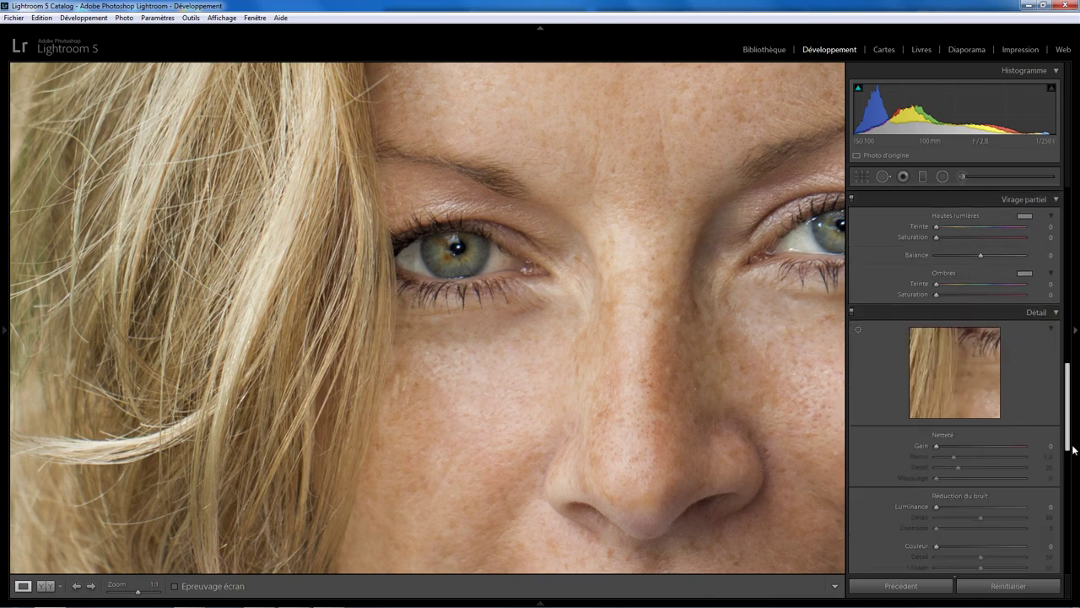
pyautogui.moveTo(935, 386); pyautogui.dragTo(946, 388)
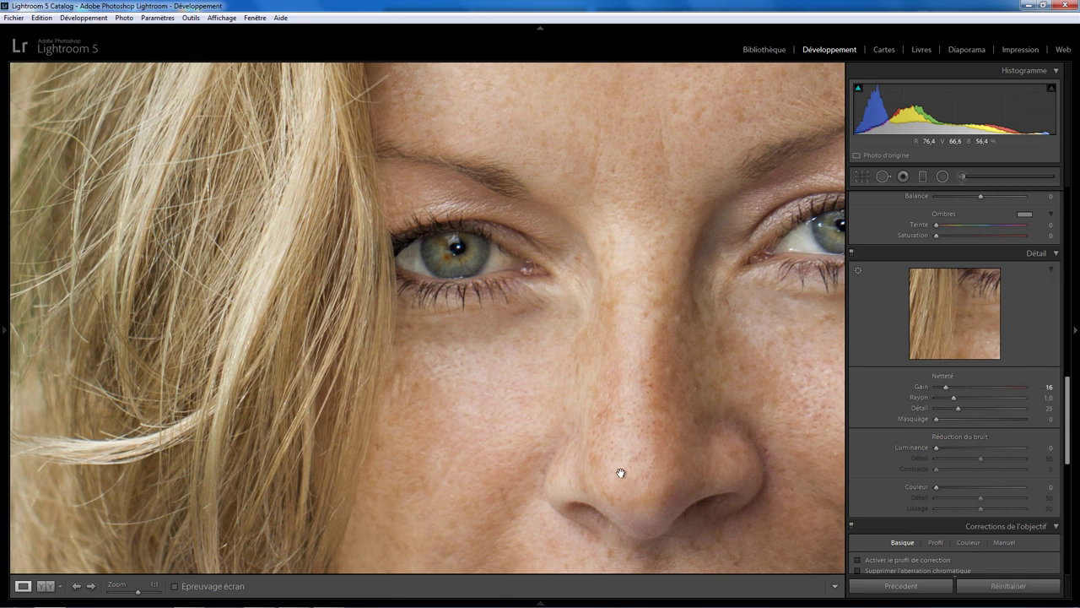
pyautogui.click(647, 388)
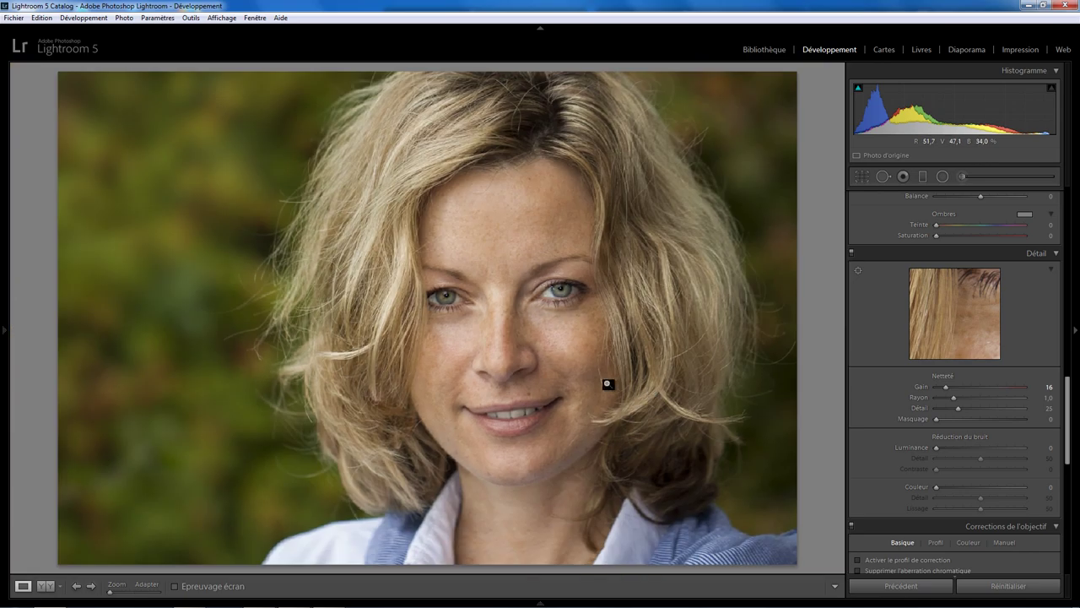
pyautogui.click(505, 347)
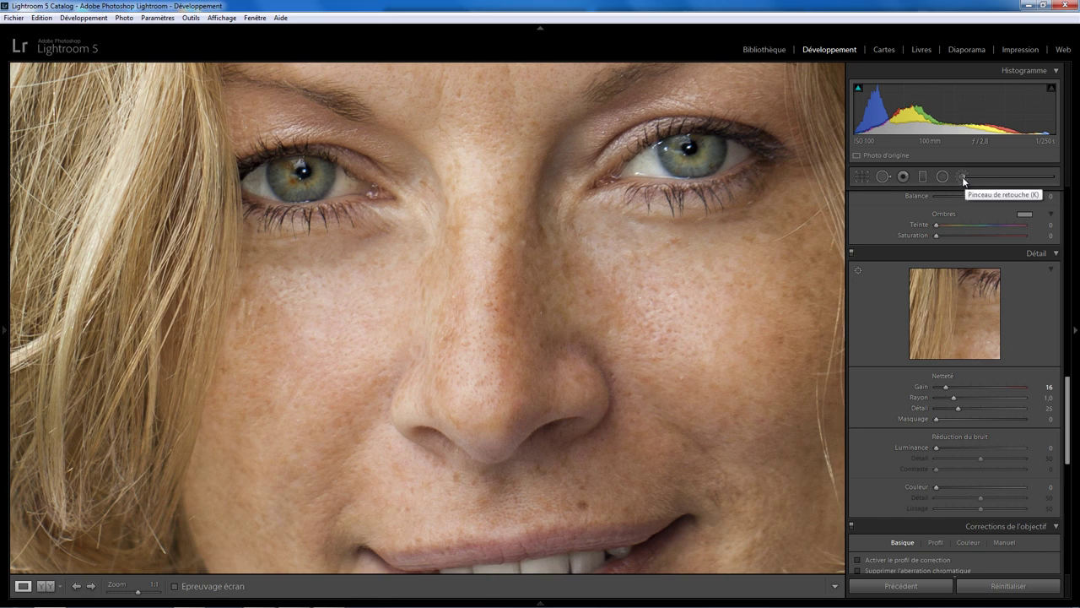
# Step: Set the nose-area brush adjustment to Clarté −36 and Netteté −25
pyautogui.click(962, 176)
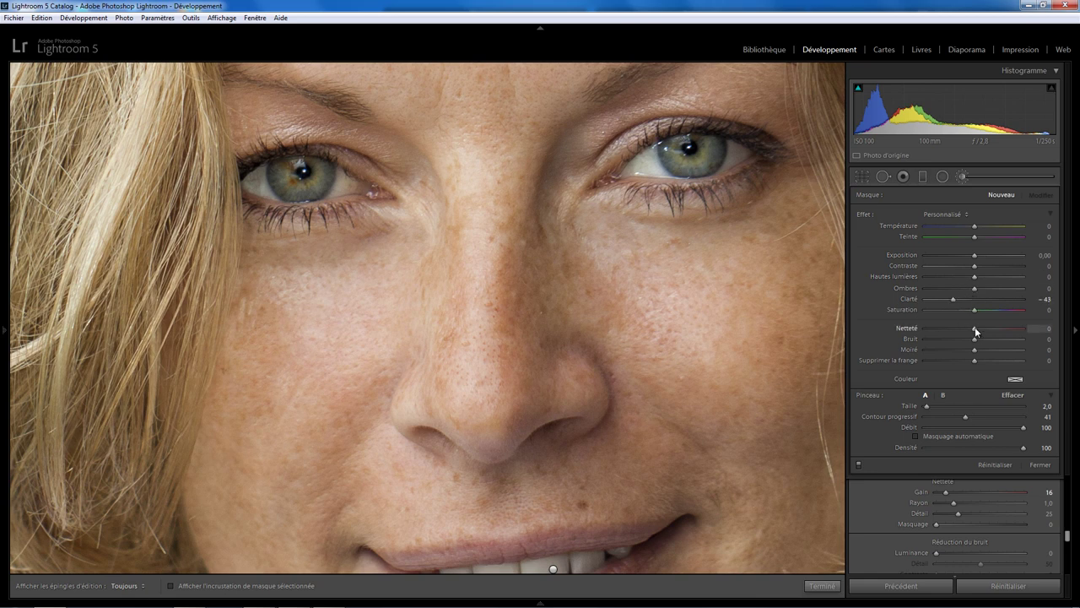
pyautogui.moveTo(972, 327); pyautogui.dragTo(968, 327)
pyautogui.scroll(2, 487, 352)
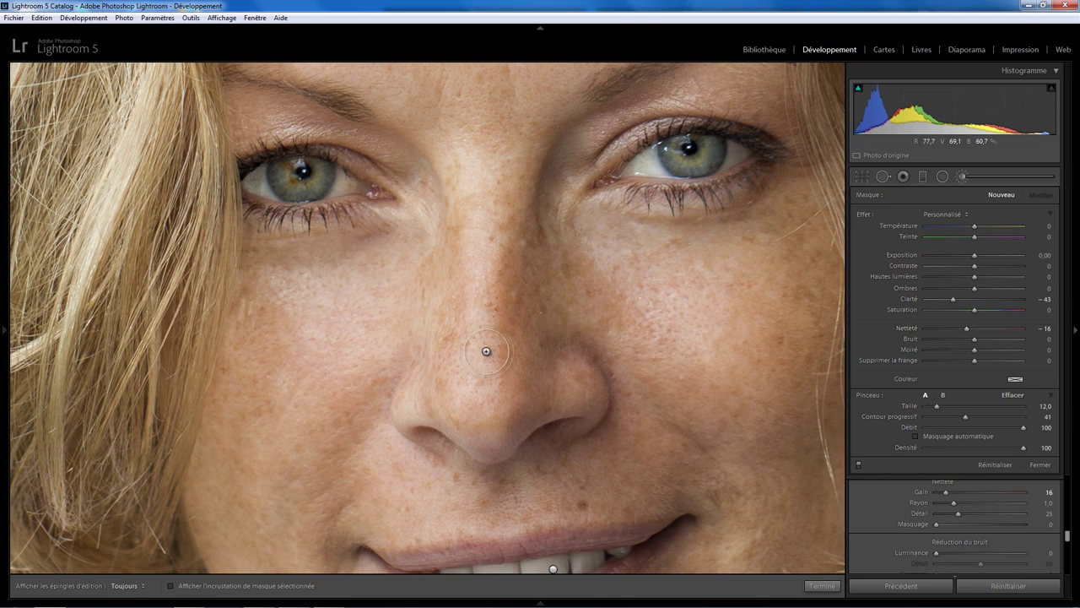
pyautogui.scroll(3, 496, 328)
pyautogui.press('h')
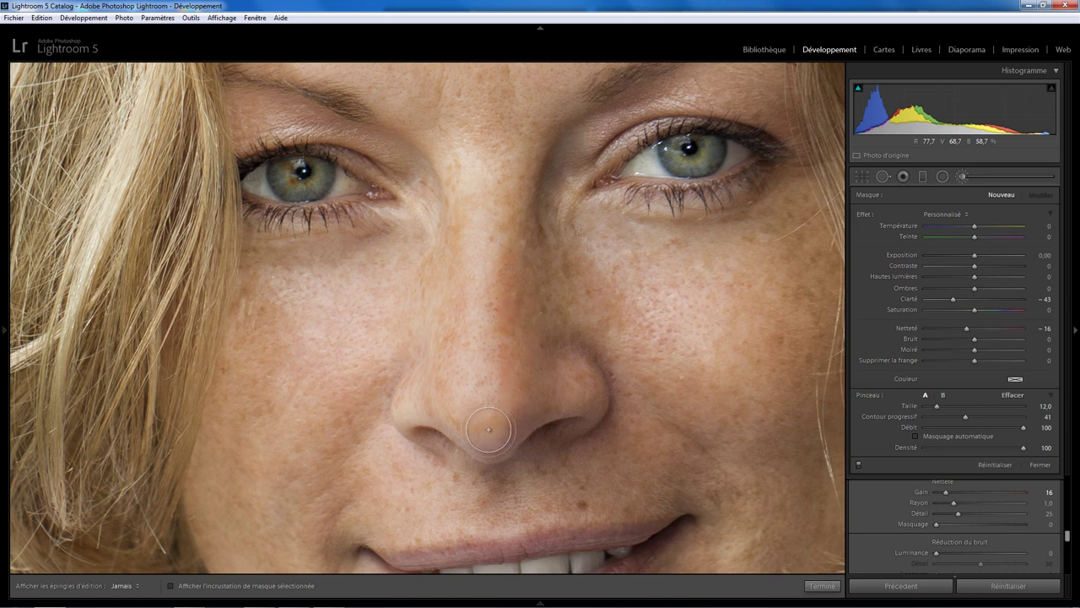
pyautogui.press('h')
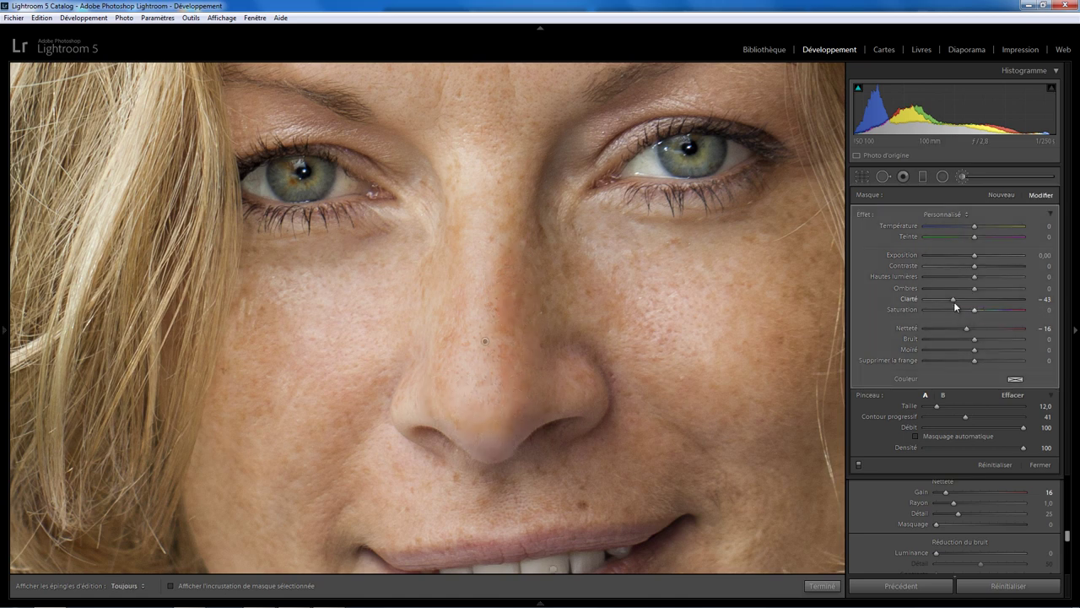
pyautogui.moveTo(953, 298); pyautogui.dragTo(912, 300)
pyautogui.moveTo(1006, 302); pyautogui.dragTo(958, 306)
pyautogui.click(957, 300)
# Step: Compare the softened skin with the original by toggling the brush adjustments off and on
pyautogui.press('\\')
pyautogui.press('\\')
pyautogui.click(858, 465)
pyautogui.click(858, 465)
pyautogui.click(858, 465)
pyautogui.click(858, 465)
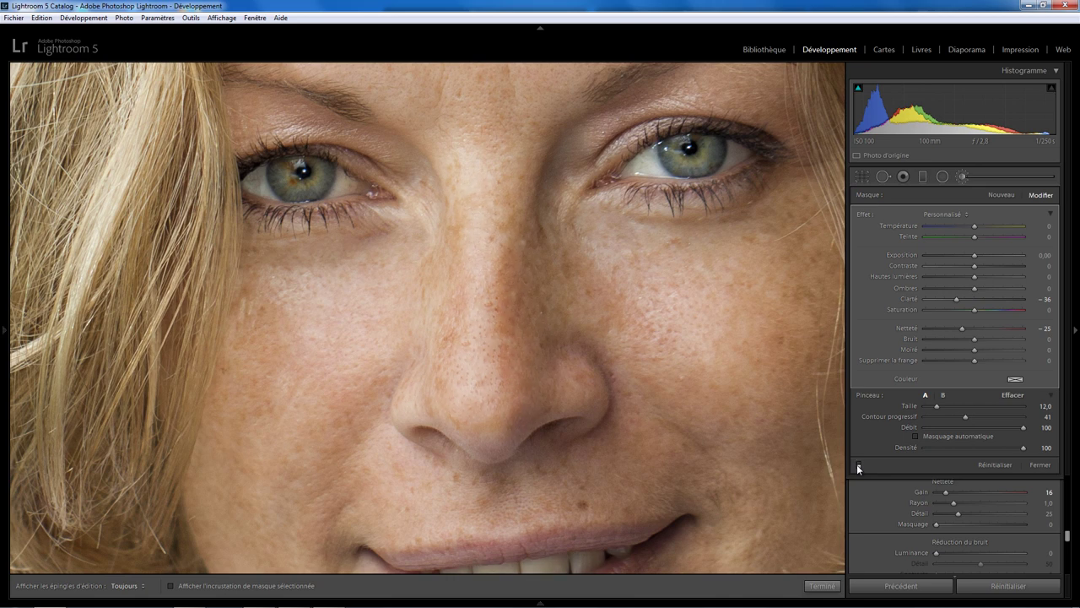
pyautogui.click(858, 465)
pyautogui.click(858, 465)
# Step: Start a new Adjustment Brush and paint it over the right-hand eye
pyautogui.click(1040, 465)
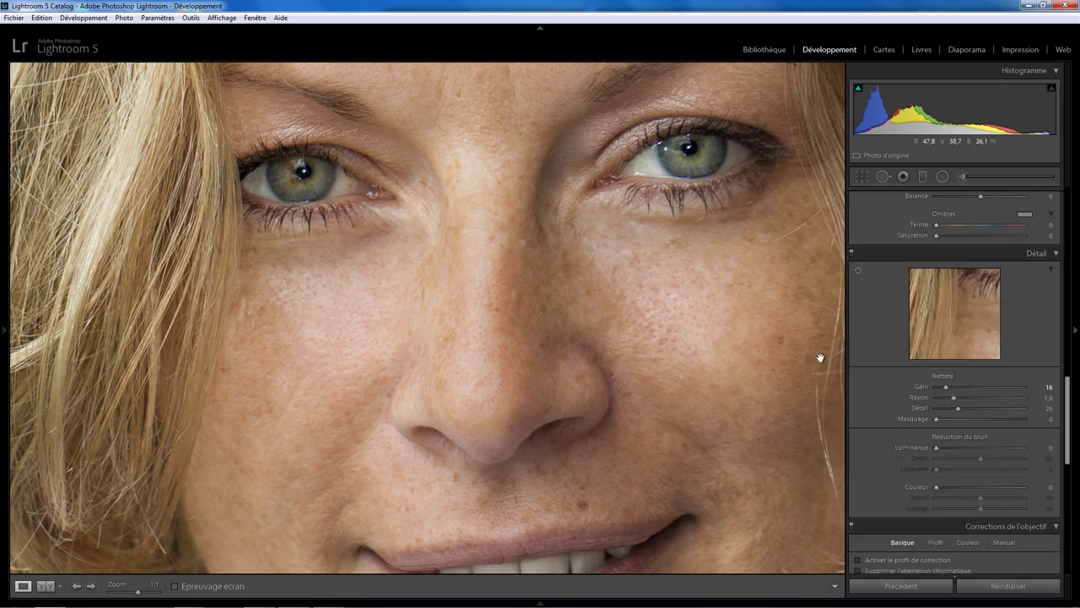
pyautogui.moveTo(697, 279)
pyautogui.mouseDown()
pyautogui.moveTo(579, 414)
pyautogui.moveTo(590, 398)
pyautogui.mouseUp()
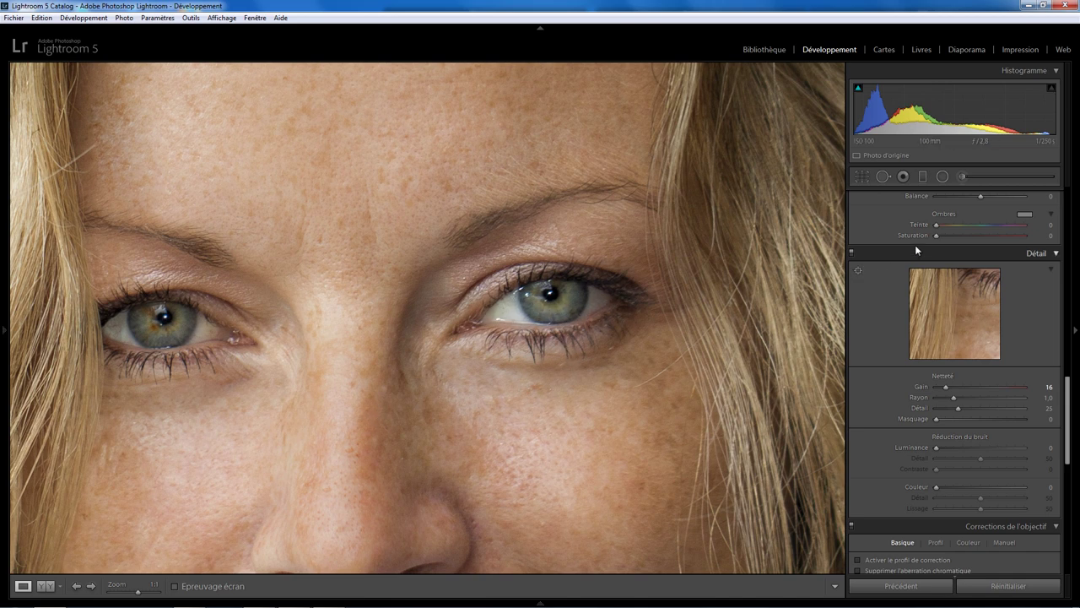
pyautogui.click(960, 174)
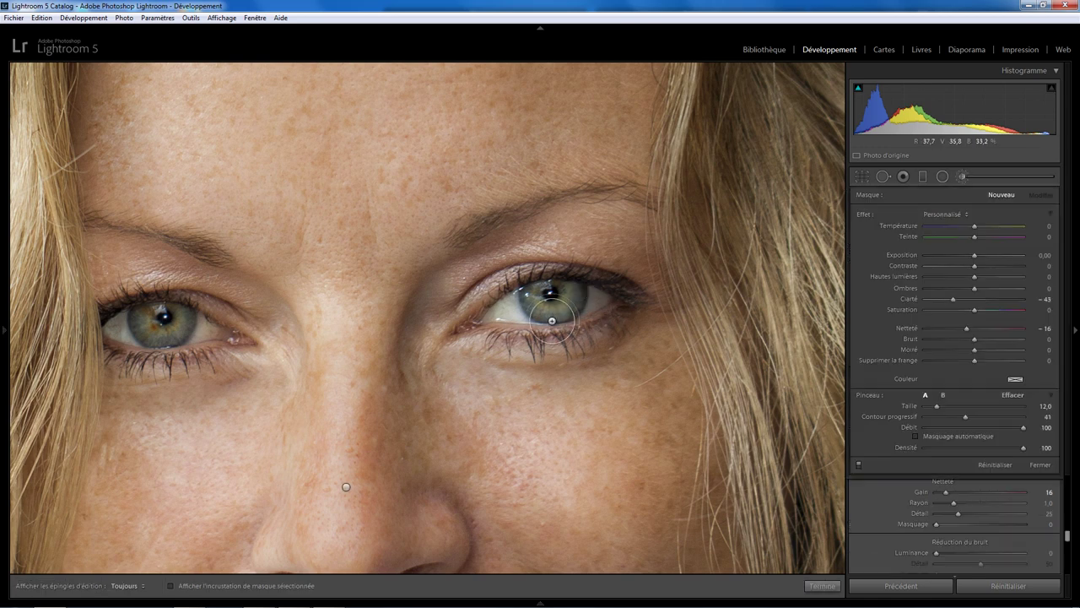
pyautogui.scroll(1, 582, 299)
pyautogui.press('h')
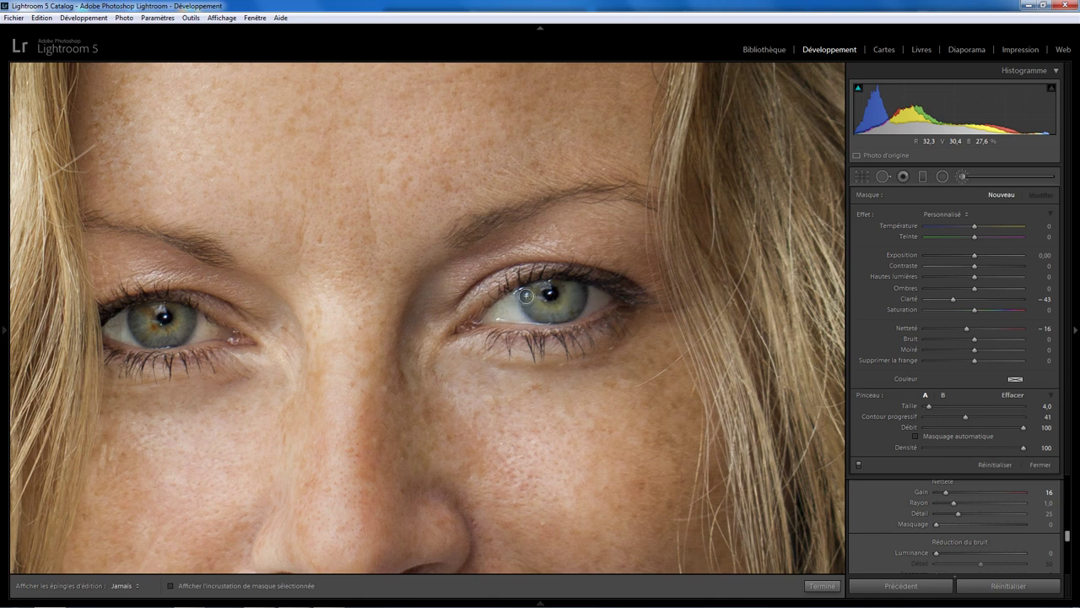
pyautogui.press('h')
pyautogui.moveTo(603, 299); pyautogui.dragTo(498, 310)
# Step: Check the eye mask with the red overlay, shrink the brush to 2.0, reset the effects
pyautogui.press('o')
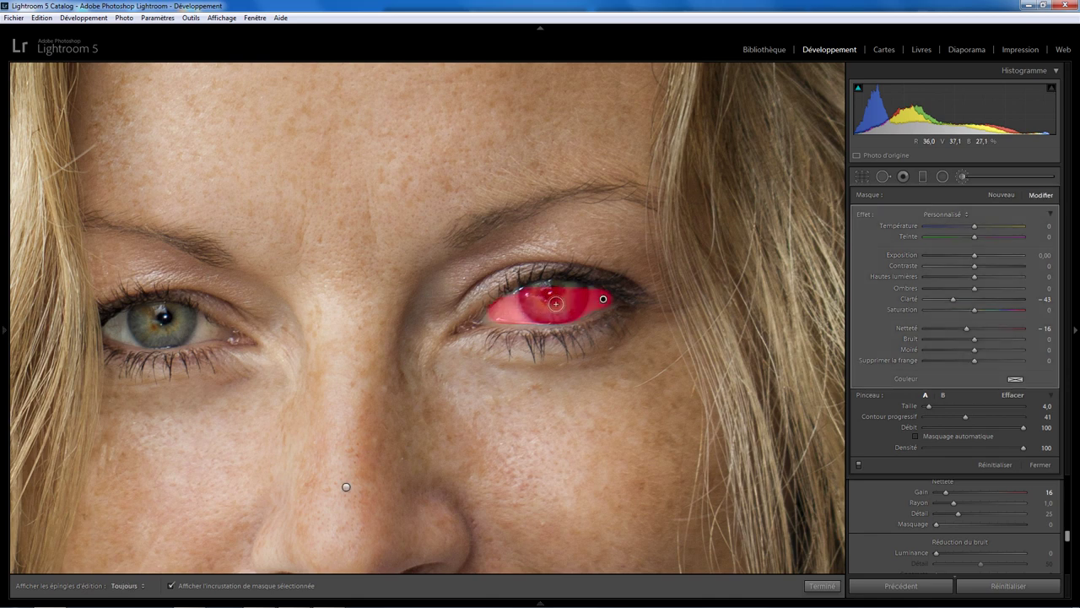
pyautogui.press('h')
pyautogui.press('h')
pyautogui.press('[')
pyautogui.press('h')
pyautogui.press('o')
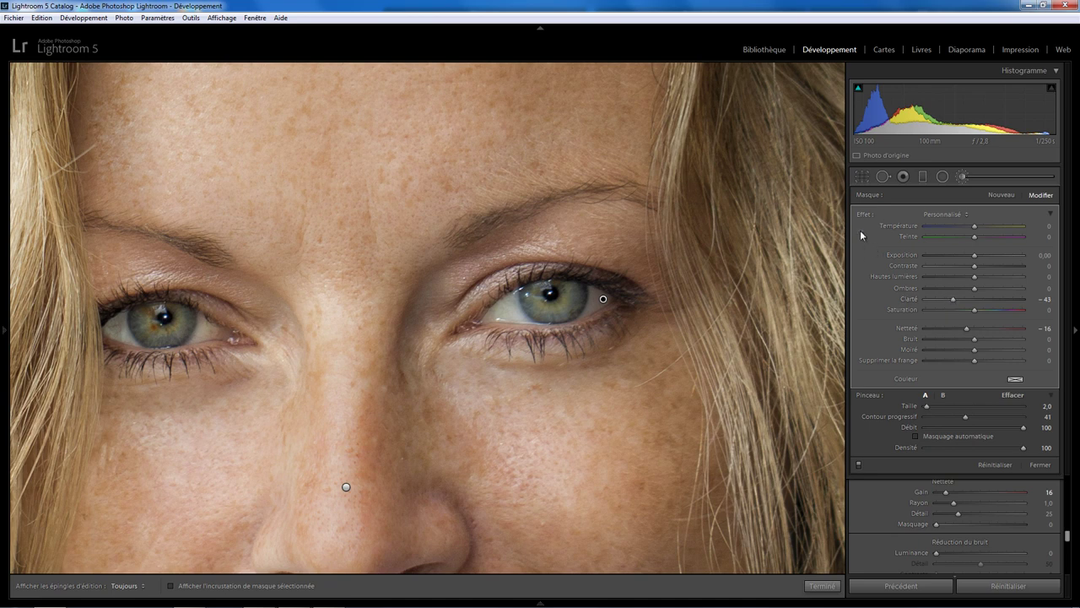
pyautogui.doubleClick(865, 215)
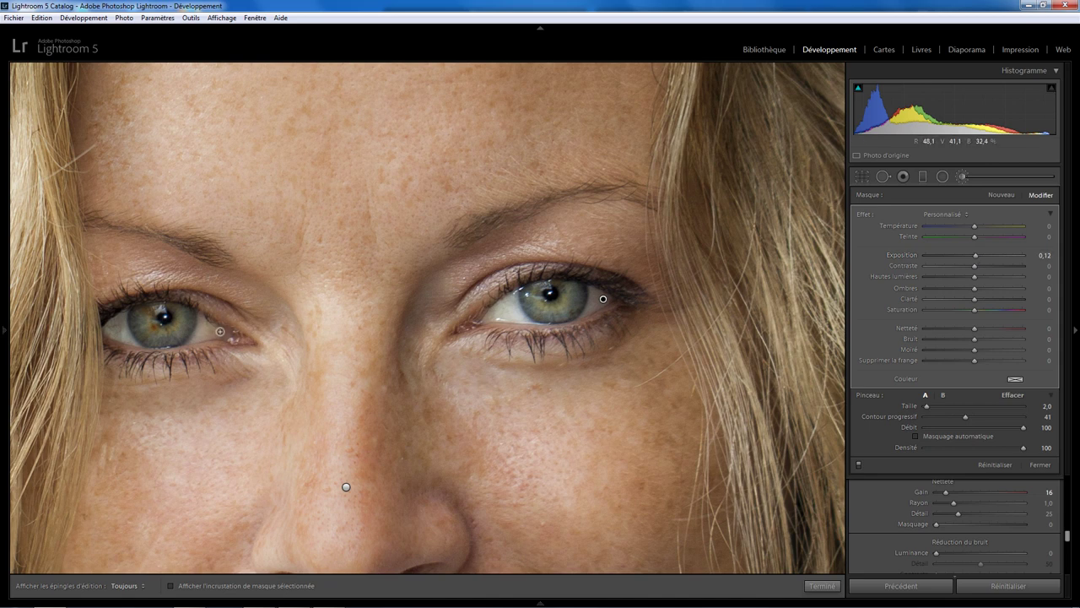
# Step: Extend the Exposure +0.12 mask over both eyes using a size 3.0 brush
pyautogui.press('h')
pyautogui.press('h')
pyautogui.scroll(2, 152, 329)
pyautogui.press('o')
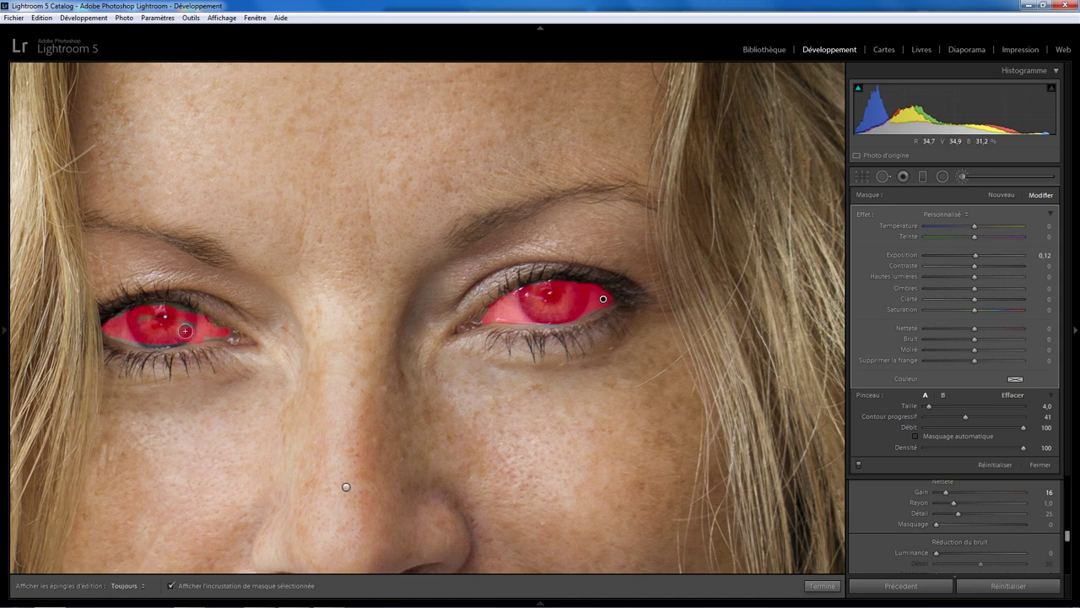
pyautogui.press('h')
pyautogui.press('h')
pyautogui.press('[')
pyautogui.press('h')
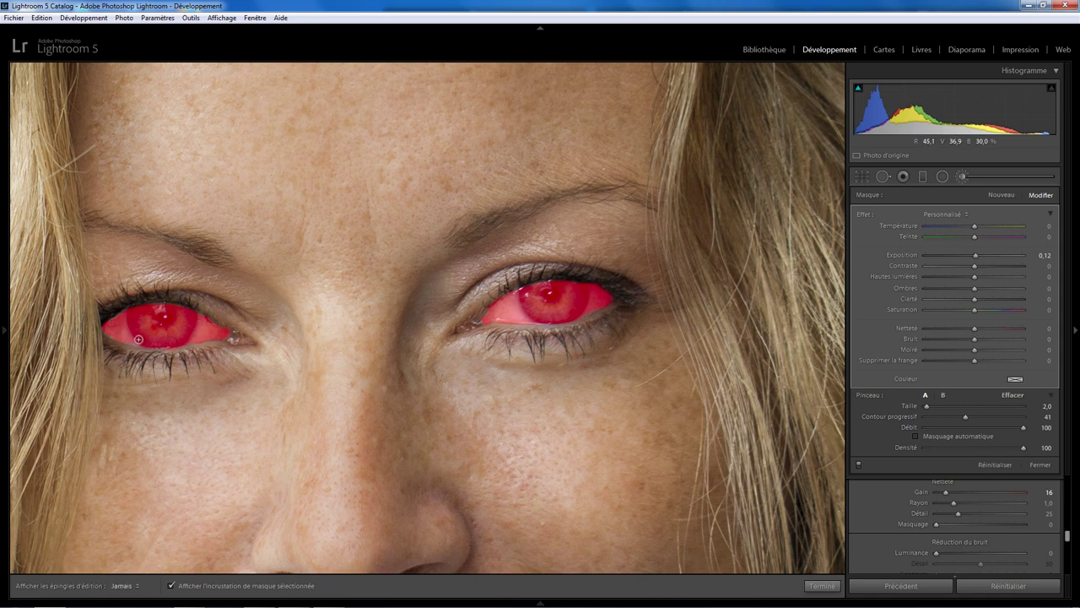
pyautogui.press('h')
pyautogui.press('o')
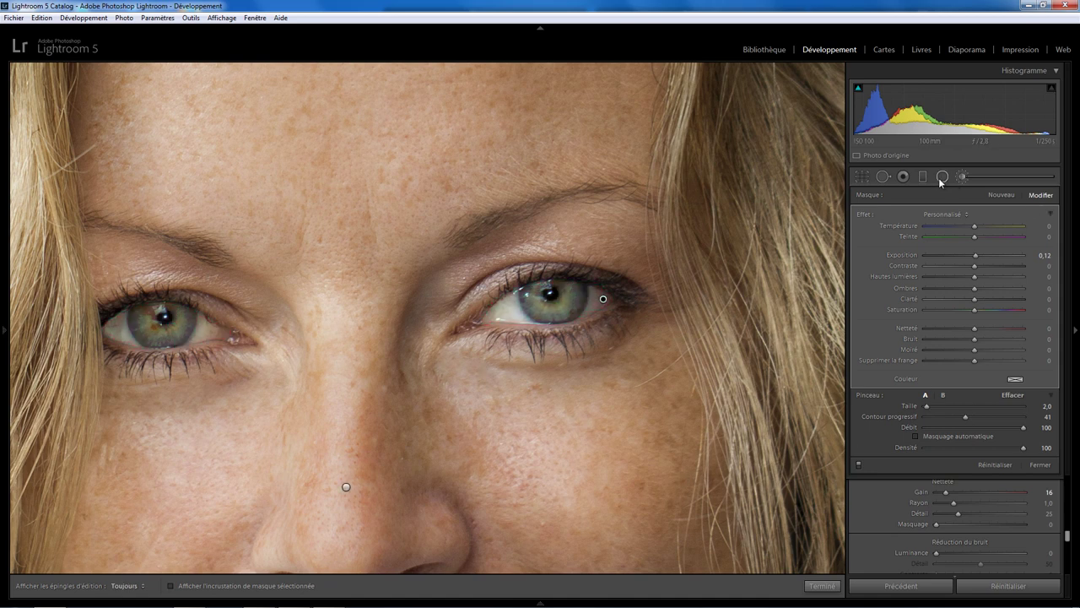
# Step: Add an inverted radial filter on the right eye with Clarté 38 and Saturation 38
pyautogui.click(941, 177)
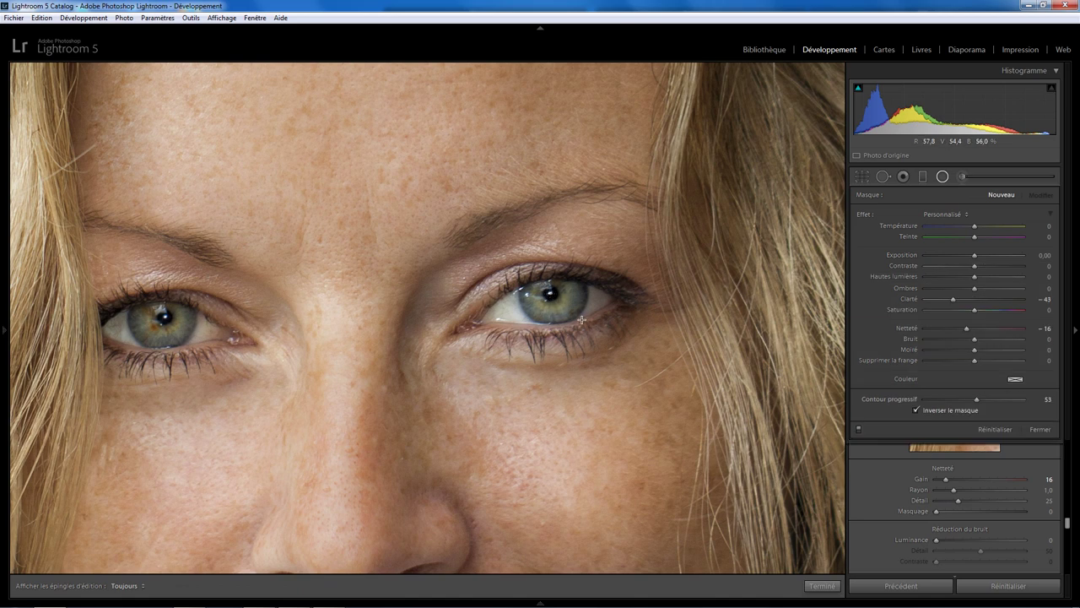
pyautogui.moveTo(552, 296)
pyautogui.mouseDown()
pyautogui.moveTo(584, 324)
pyautogui.moveTo(558, 291)
pyautogui.moveTo(551, 297)
pyautogui.mouseUp()
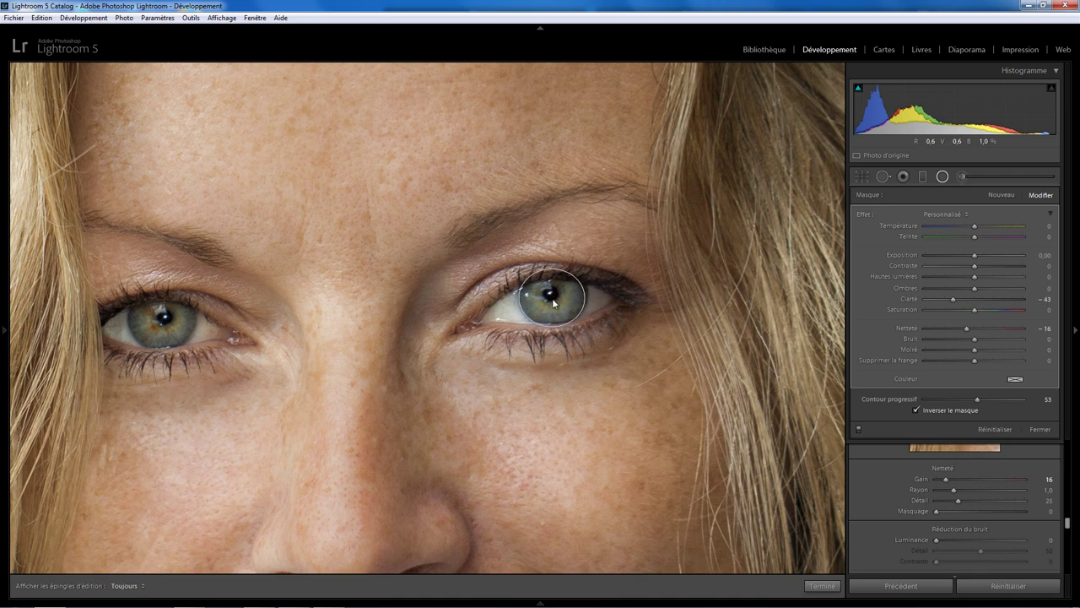
pyautogui.doubleClick(865, 213)
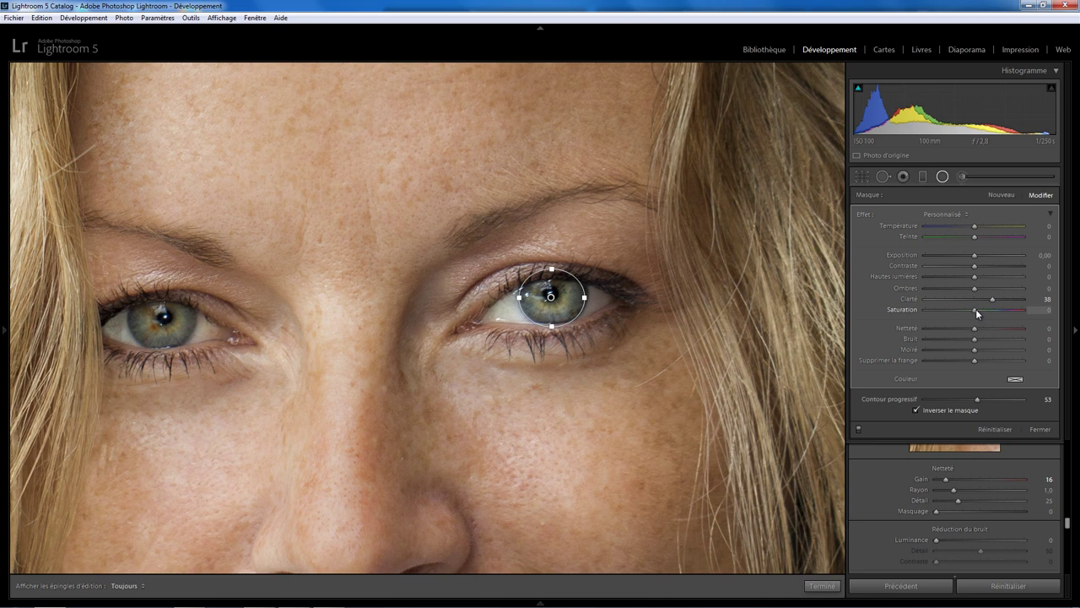
pyautogui.moveTo(992, 309); pyautogui.dragTo(993, 309)
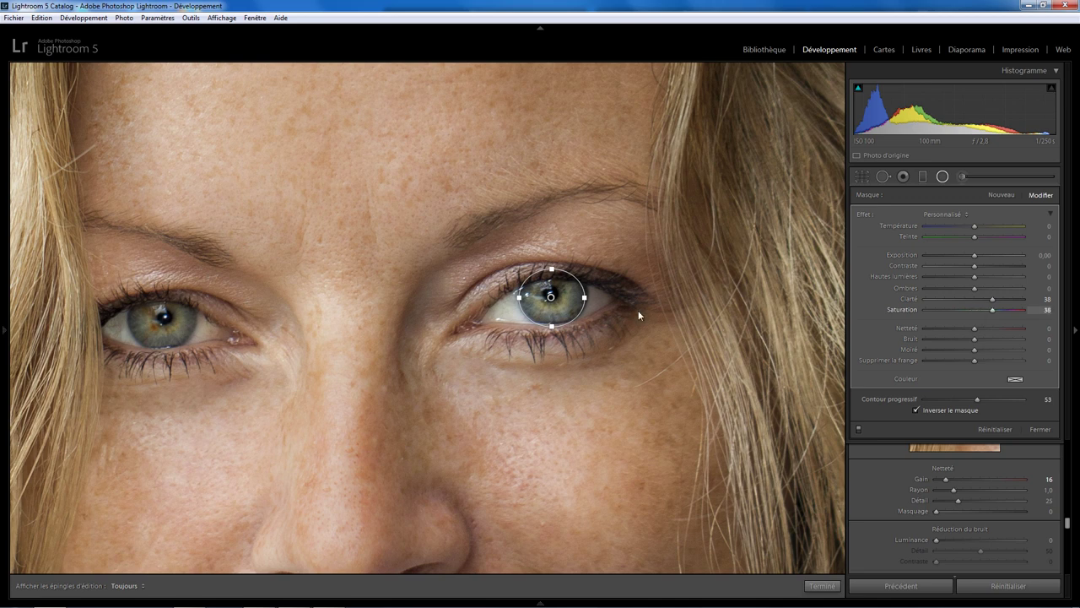
# Step: Duplicate the eye filter onto the left eye and set its Netteté to 24
pyautogui.rightClick(551, 297)
pyautogui.click(580, 305)
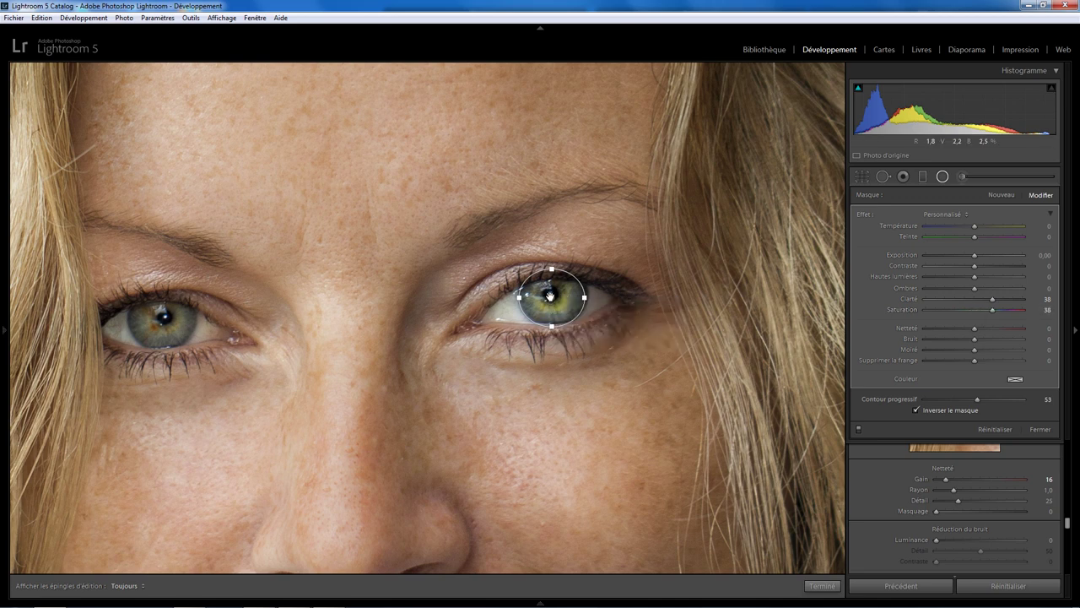
pyautogui.moveTo(203, 315); pyautogui.dragTo(145, 404)
pyautogui.moveTo(156, 362); pyautogui.dragTo(161, 320)
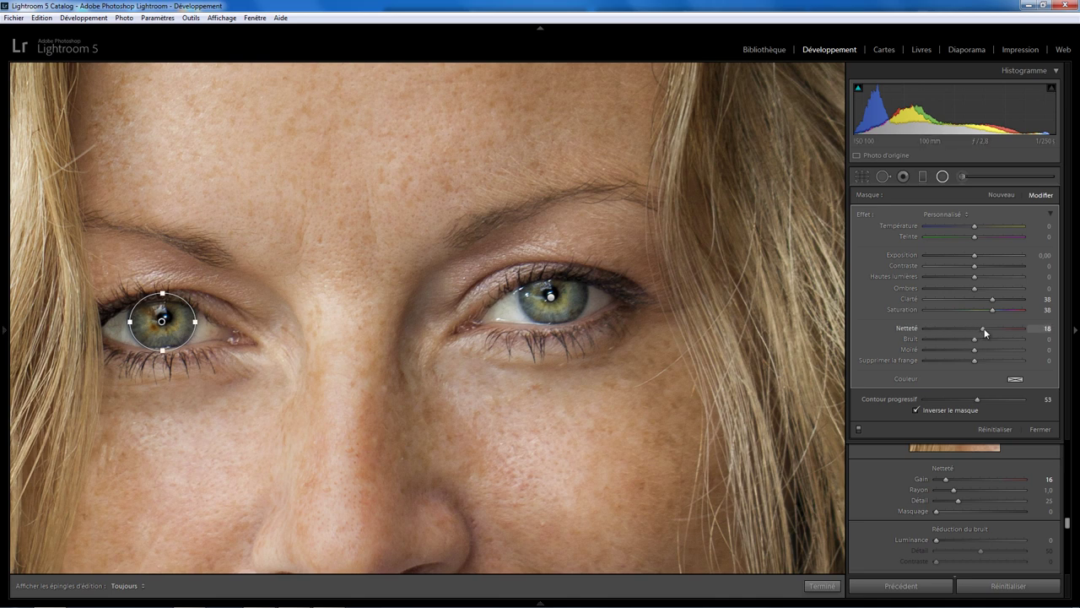
pyautogui.doubleClick(906, 327)
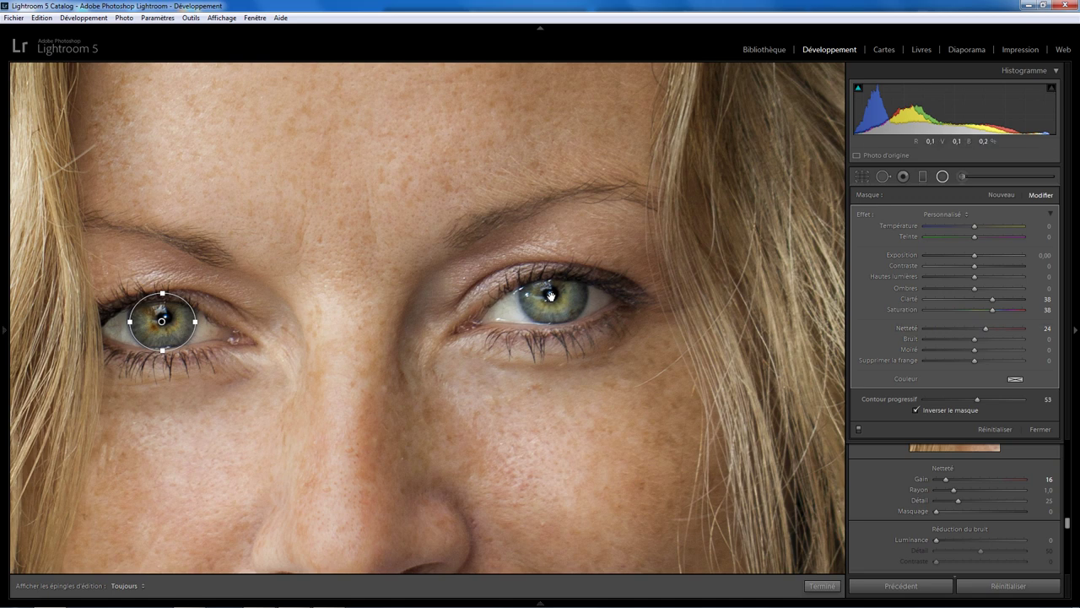
pyautogui.click(551, 296)
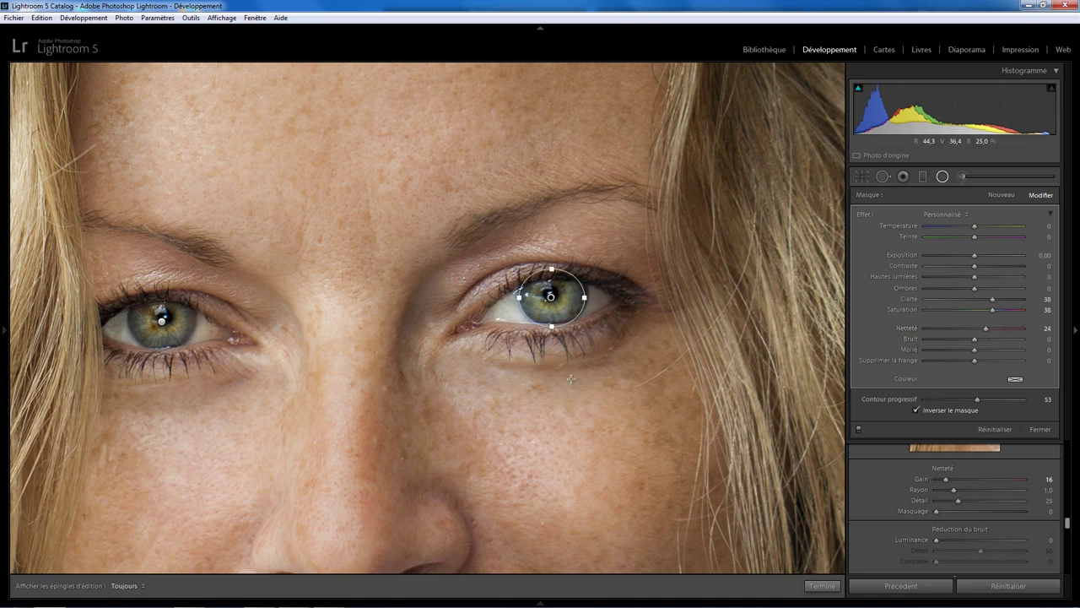
pyautogui.click(820, 584)
# Step: Raise the teeth-whitening brush's Exposure from 0.44 to 0.58, then zoom 1:1 on the mouth
pyautogui.click(474, 317)
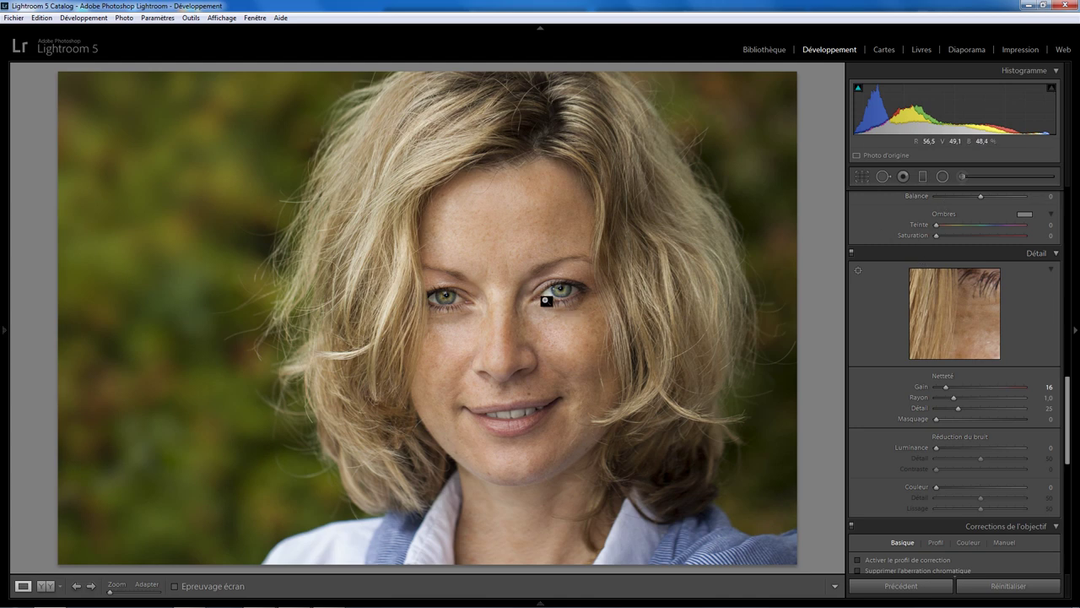
pyautogui.click(970, 176)
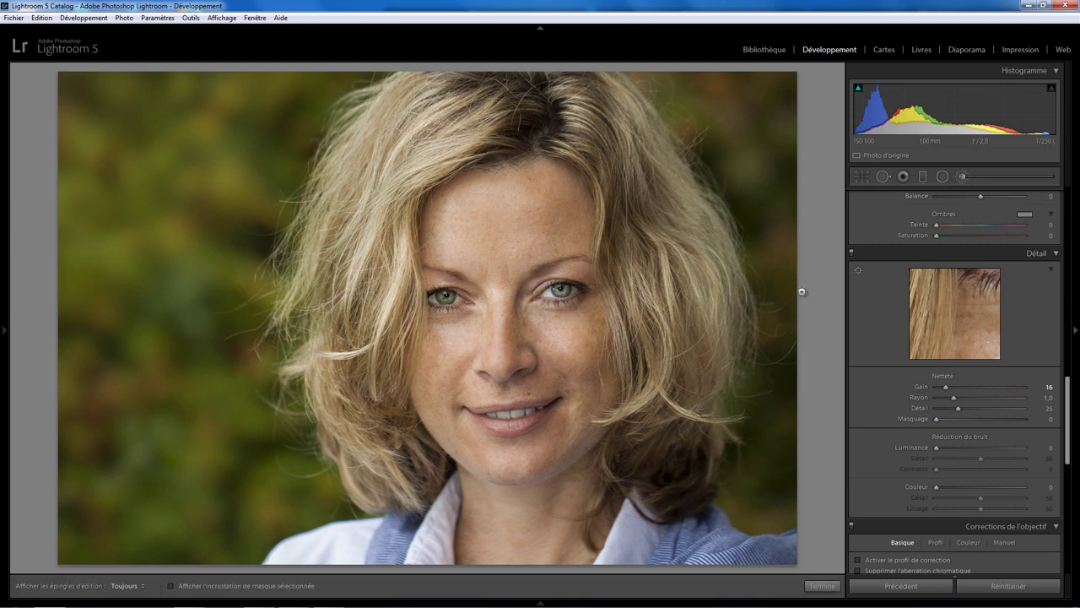
pyautogui.click(520, 412)
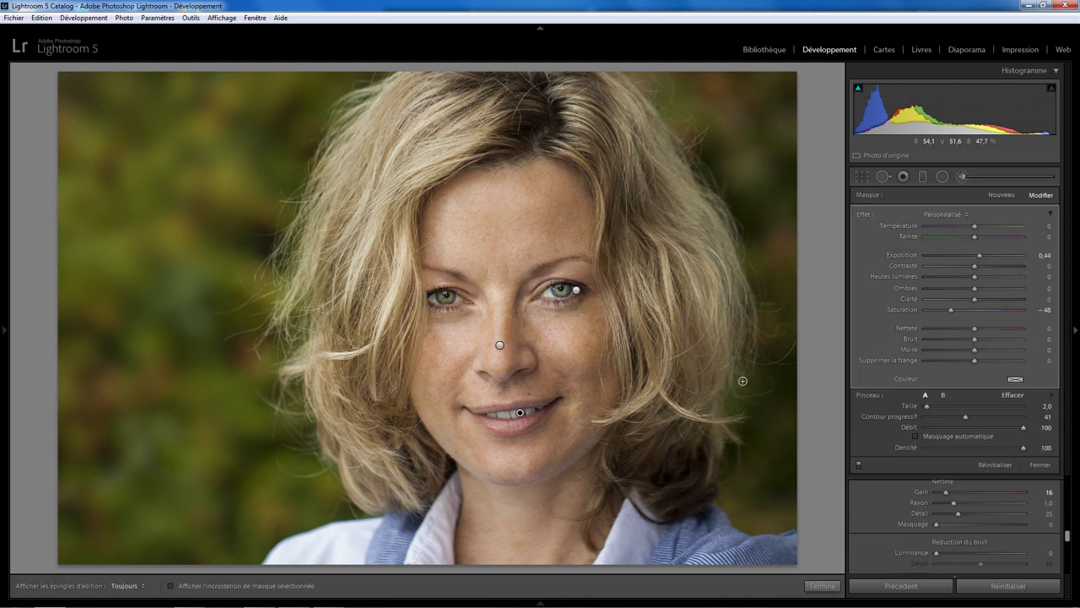
pyautogui.moveTo(975, 255); pyautogui.dragTo(980, 259)
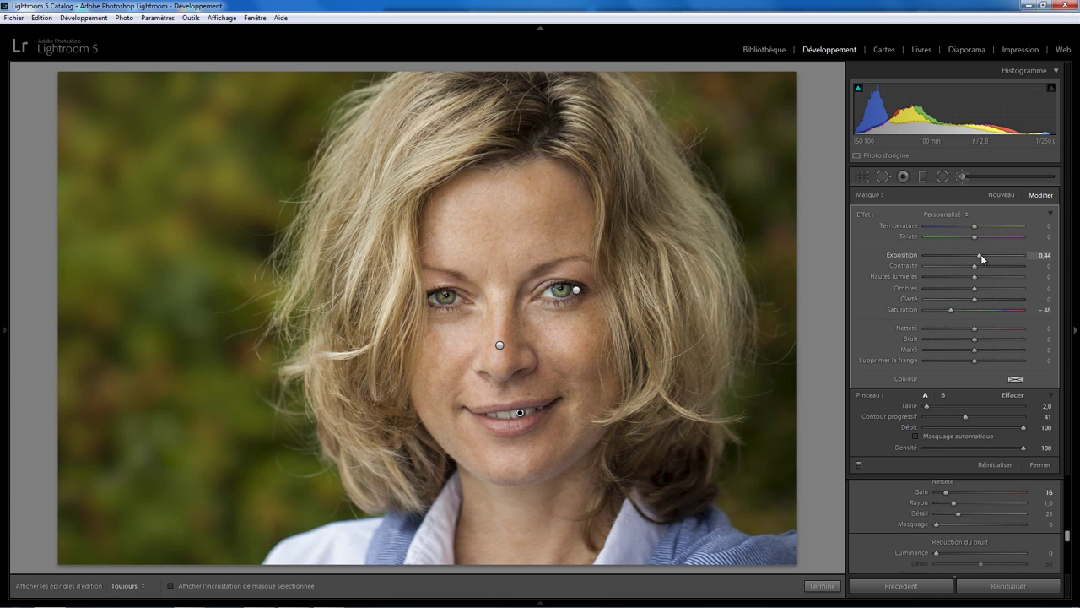
pyautogui.click(822, 584)
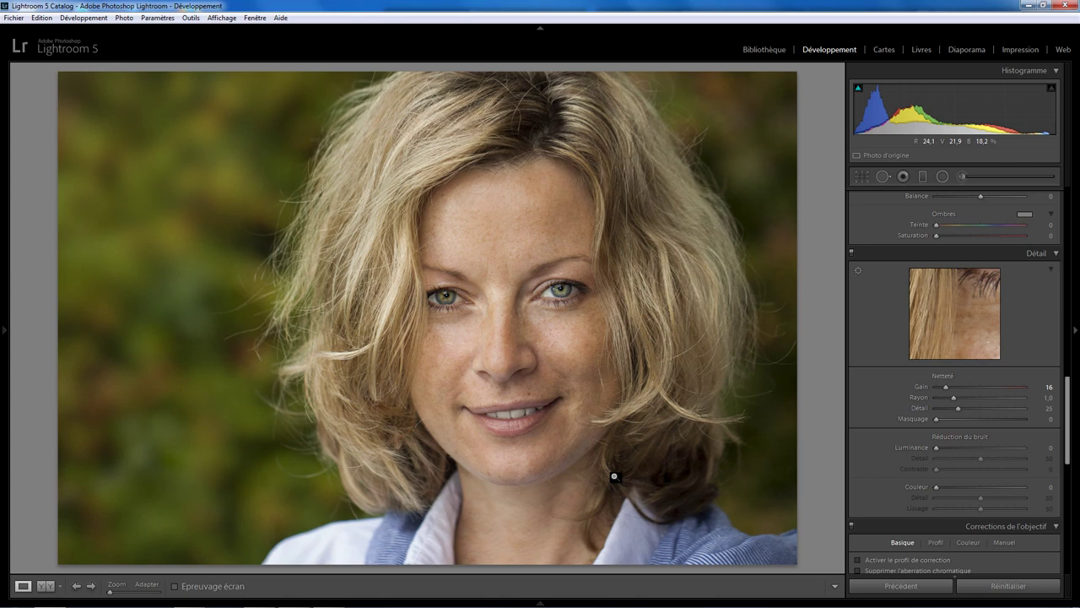
pyautogui.click(531, 423)
# Step: Create a reset brush adjustment tinted H 283 S 58 with softer feathering
pyautogui.click(963, 178)
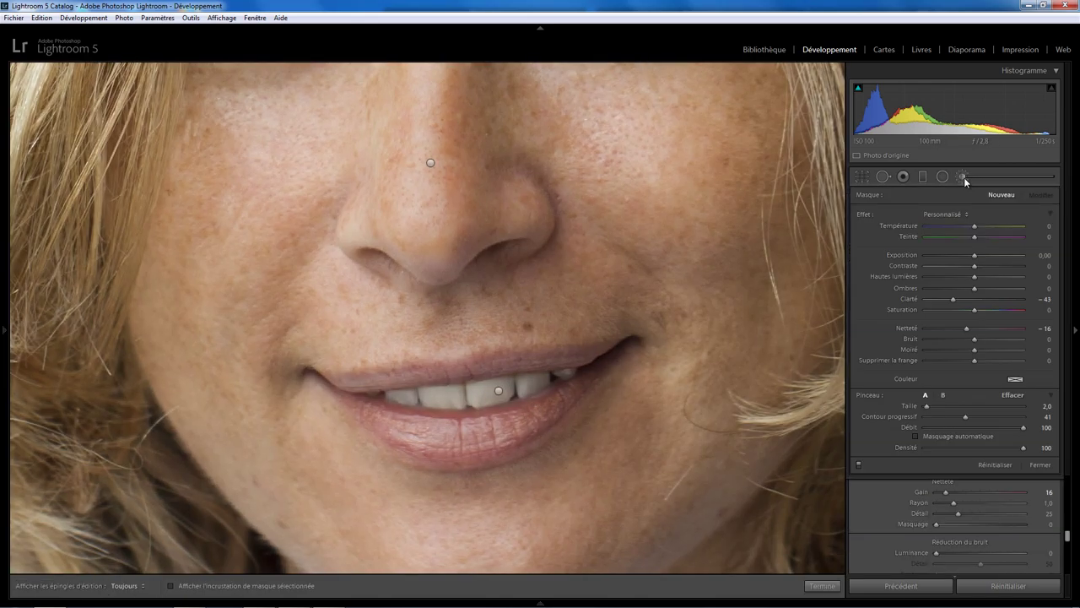
pyautogui.doubleClick(861, 214)
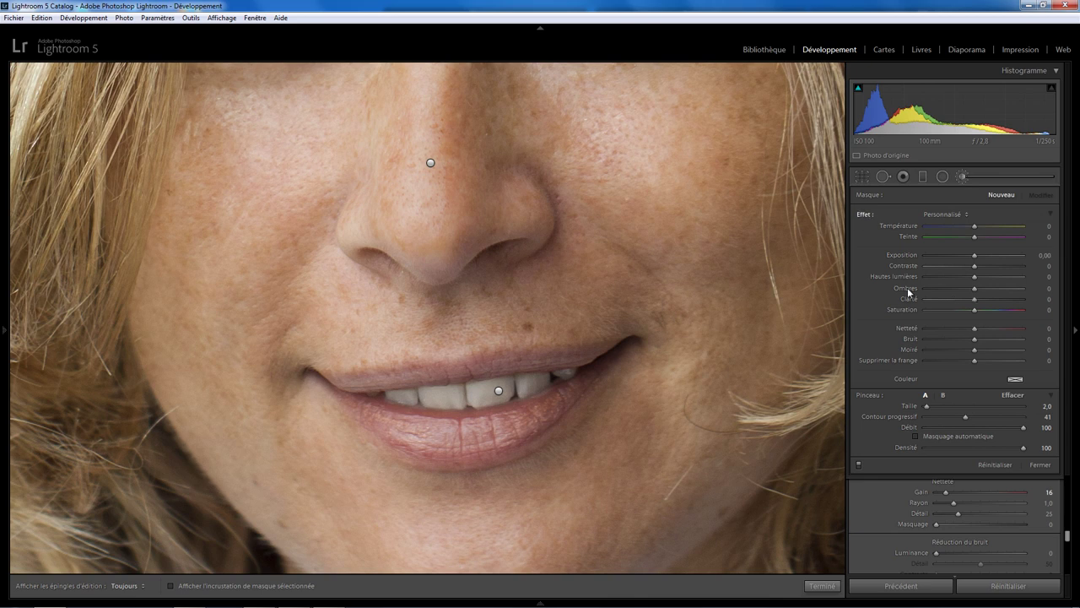
pyautogui.click(1015, 378)
pyautogui.moveTo(827, 393); pyautogui.dragTo(945, 397)
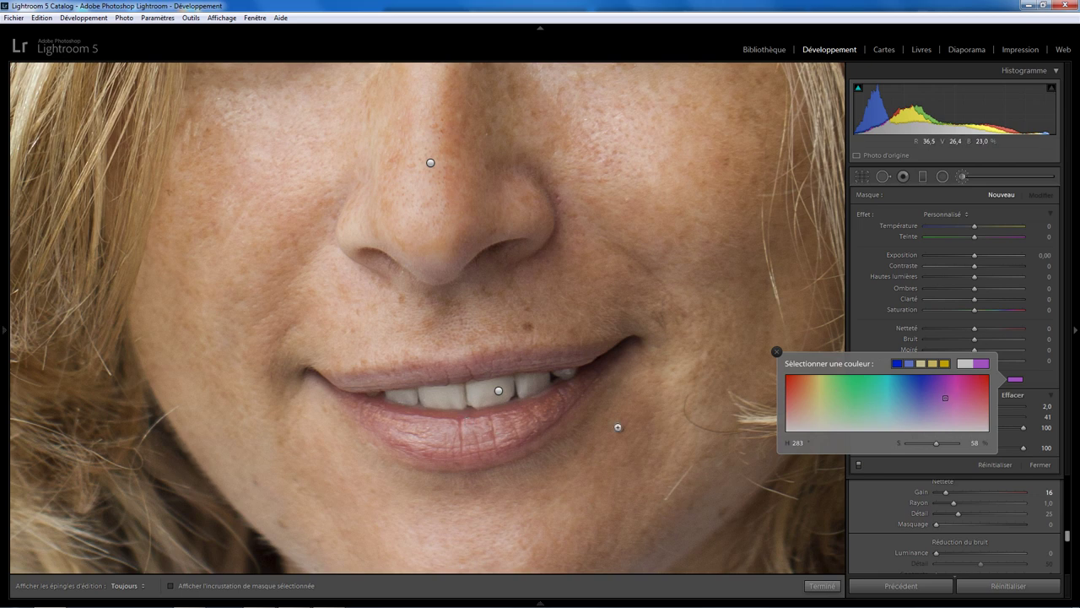
pyautogui.click(611, 407)
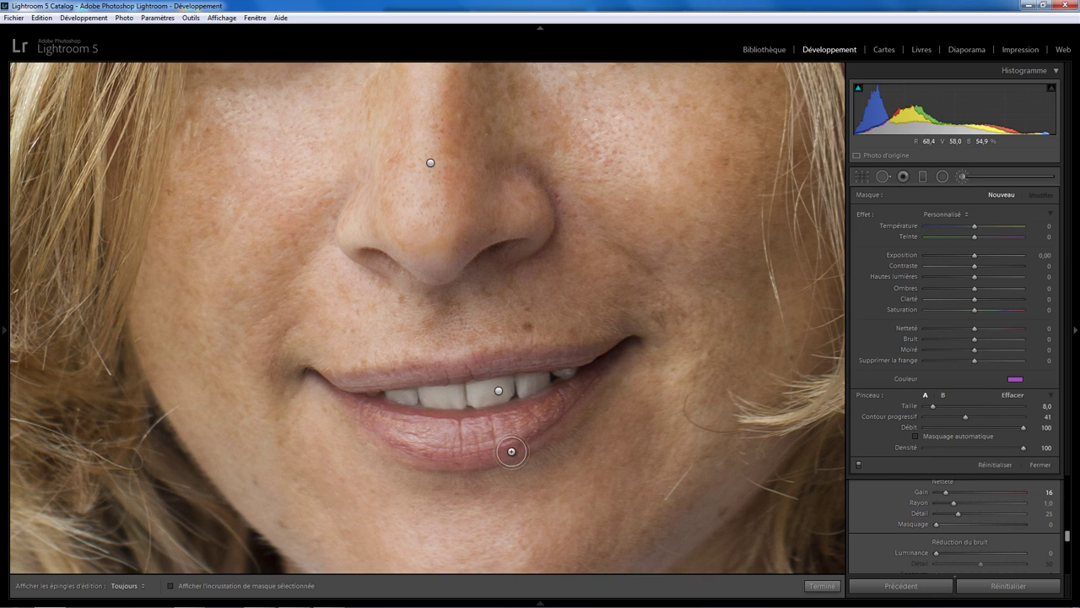
pyautogui.moveTo(965, 421); pyautogui.dragTo(983, 418)
# Step: Paint the pink tint across the lower lip with a size 6.0 brush
pyautogui.press('[')
pyautogui.press('[')
pyautogui.press('h')
pyautogui.moveTo(534, 415)
pyautogui.mouseDown()
pyautogui.moveTo(472, 450)
pyautogui.moveTo(365, 411)
pyautogui.moveTo(396, 435)
pyautogui.moveTo(455, 453)
pyautogui.moveTo(430, 456)
pyautogui.moveTo(540, 426)
pyautogui.moveTo(450, 440)
pyautogui.mouseUp()
pyautogui.press('h')
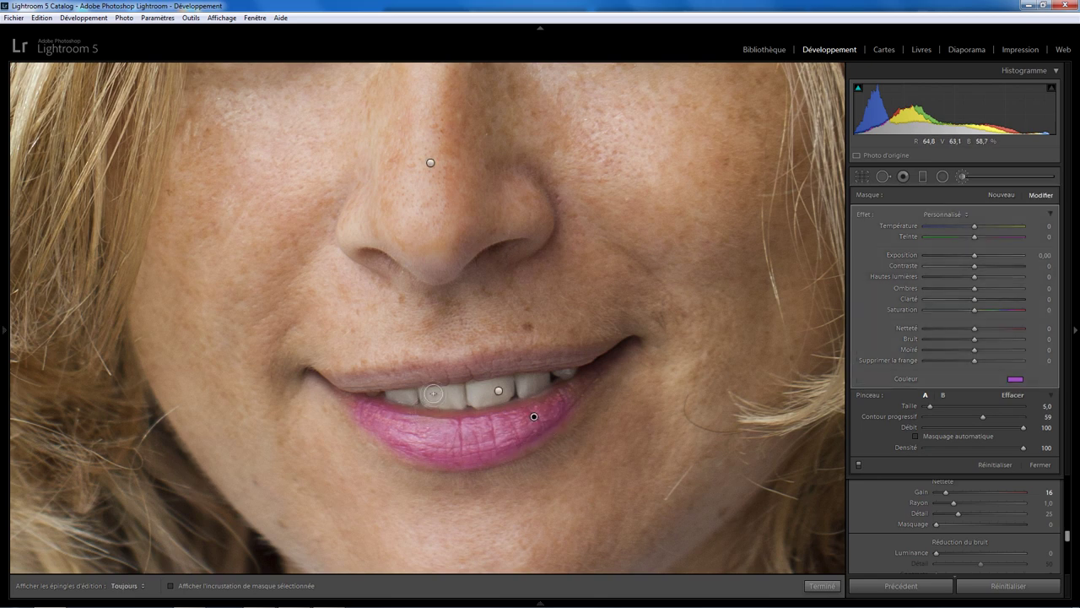
# Step: Paint the pink tint along the upper lip at brush size 3.0 and check the mask overlay
pyautogui.press('[')
pyautogui.press('h')
pyautogui.press('[')
pyautogui.moveTo(347, 398)
pyautogui.mouseDown()
pyautogui.moveTo(342, 383)
pyautogui.moveTo(449, 373)
pyautogui.mouseUp()
pyautogui.moveTo(370, 379)
pyautogui.mouseDown()
pyautogui.moveTo(355, 382)
pyautogui.moveTo(510, 364)
pyautogui.moveTo(447, 377)
pyautogui.moveTo(602, 345)
pyautogui.moveTo(534, 365)
pyautogui.moveTo(547, 374)
pyautogui.moveTo(613, 367)
pyautogui.moveTo(565, 399)
pyautogui.moveTo(588, 376)
pyautogui.moveTo(546, 398)
pyautogui.mouseUp()
pyautogui.press('h')
pyautogui.press('o')
pyautogui.press('o')
pyautogui.press(']')
pyautogui.press('h')
pyautogui.press('h')
pyautogui.press('h')
pyautogui.press('o')
pyautogui.press('o')
# Step: Reselect the lip adjustment and soften its tint to a pinkish-purple (hue about 272, saturation 32)
pyautogui.click(822, 584)
pyautogui.click(631, 406)
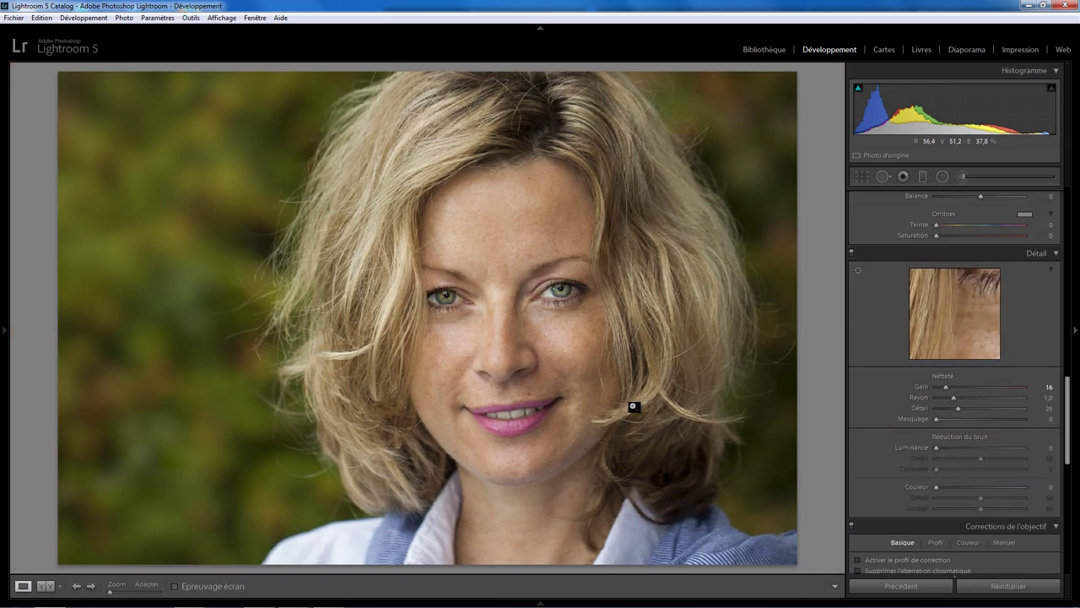
pyautogui.click(961, 176)
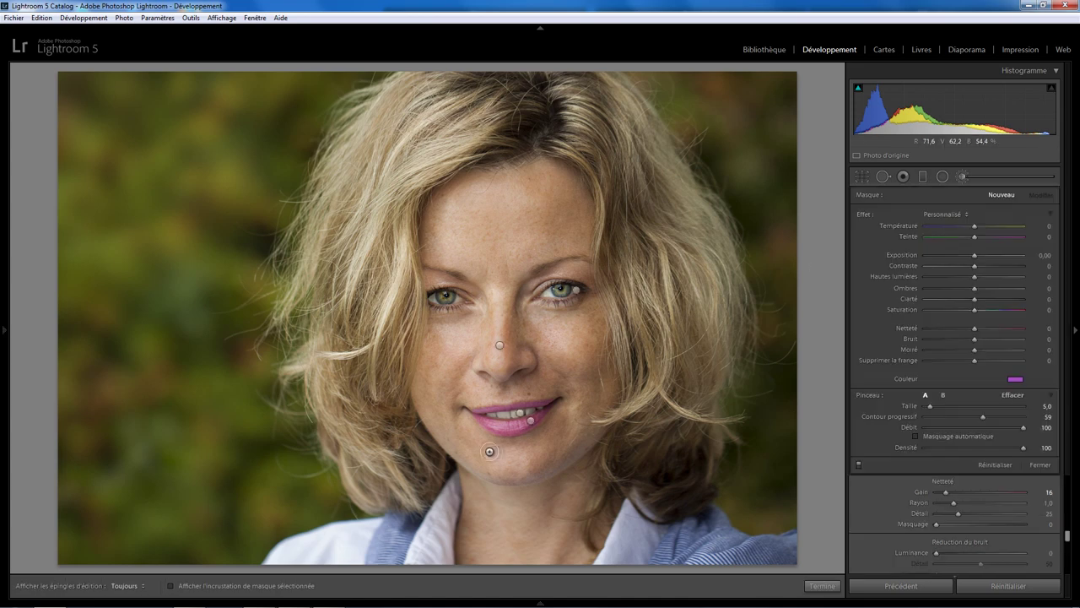
pyautogui.click(530, 421)
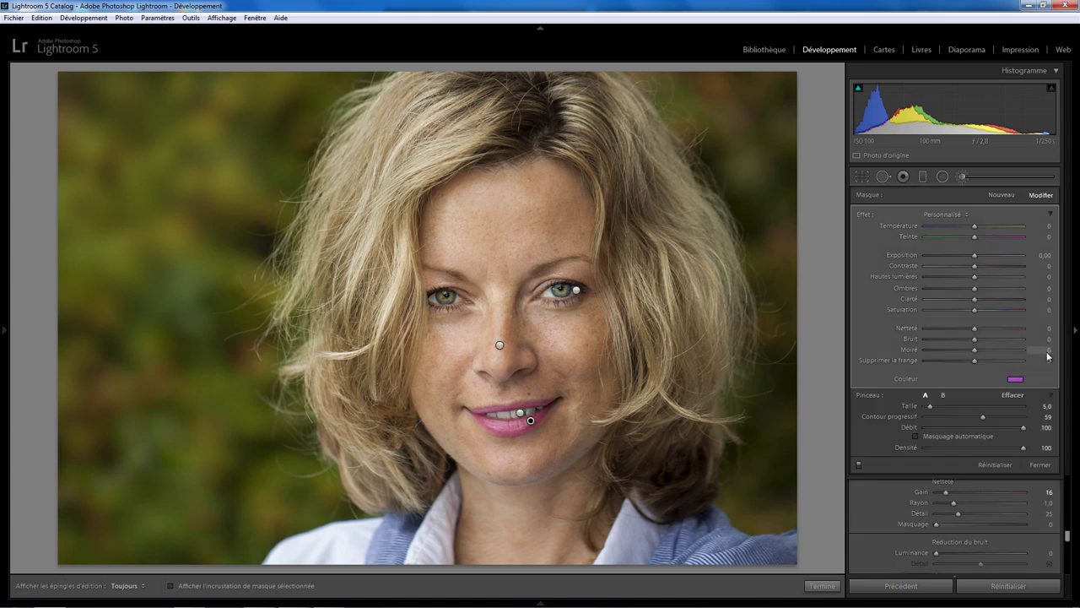
pyautogui.click(1018, 379)
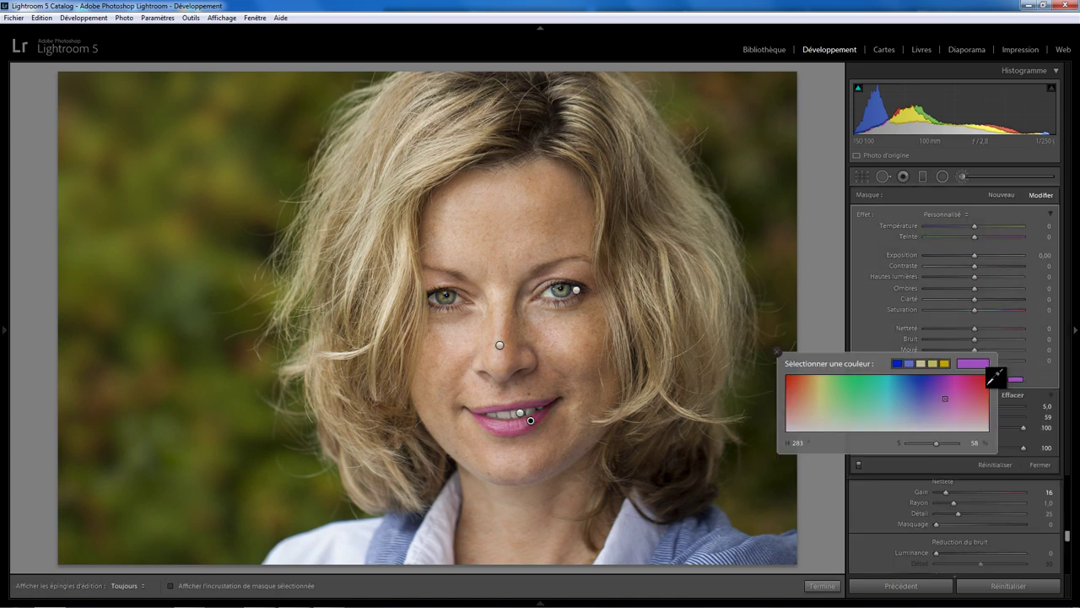
pyautogui.moveTo(950, 381)
pyautogui.mouseDown()
pyautogui.moveTo(944, 364)
pyautogui.moveTo(771, 373)
pyautogui.moveTo(923, 354)
pyautogui.mouseUp()
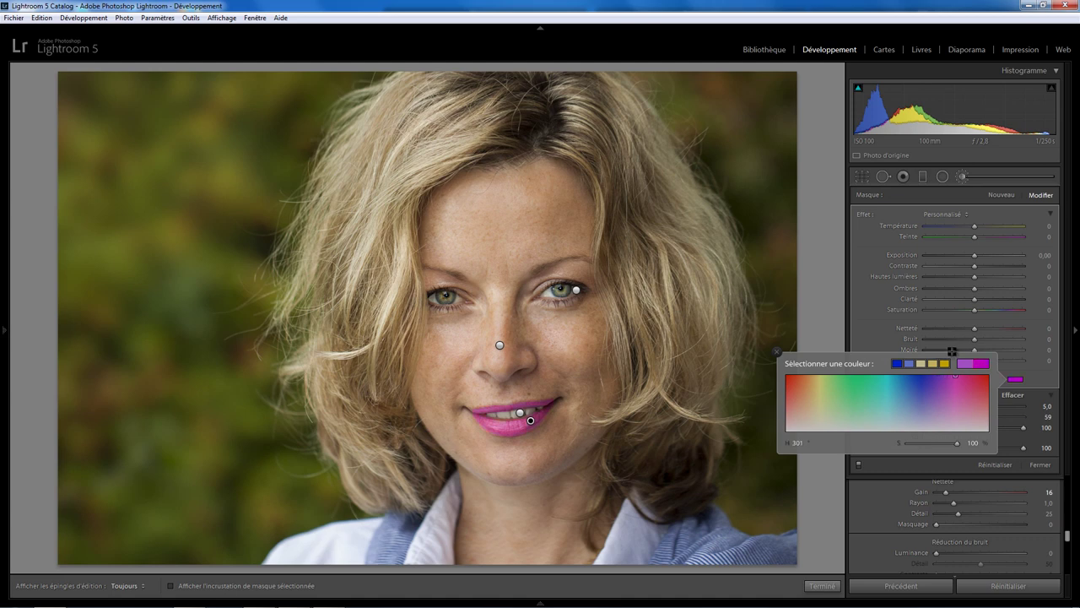
pyautogui.moveTo(952, 350)
pyautogui.mouseDown()
pyautogui.moveTo(943, 343)
pyautogui.moveTo(937, 363)
pyautogui.mouseUp()
pyautogui.moveTo(959, 442); pyautogui.dragTo(859, 446)
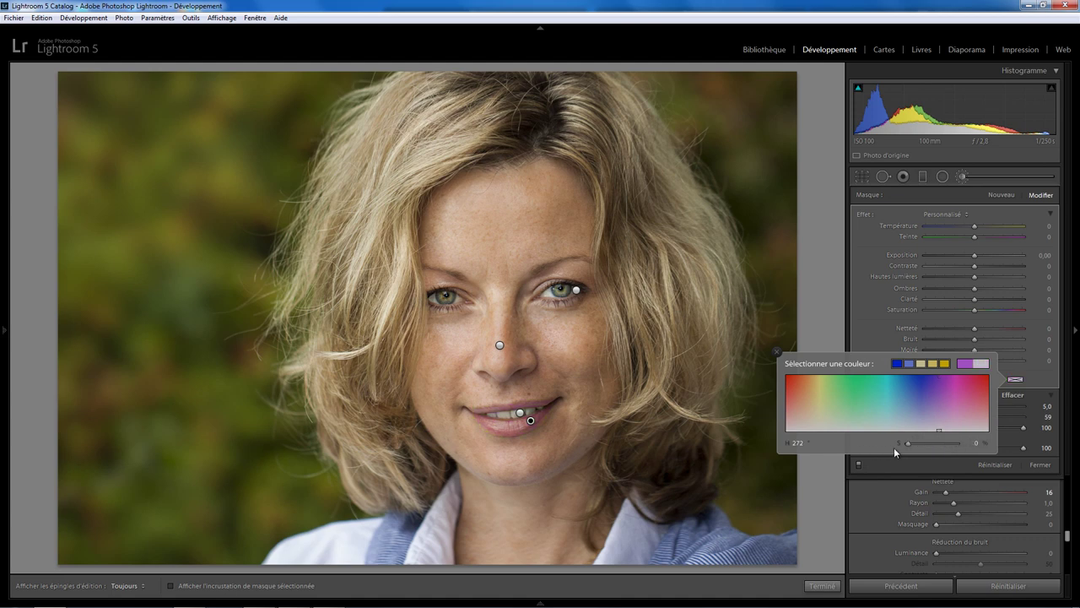
pyautogui.moveTo(909, 444)
pyautogui.mouseDown()
pyautogui.moveTo(926, 446)
pyautogui.moveTo(900, 447)
pyautogui.moveTo(923, 444)
pyautogui.mouseUp()
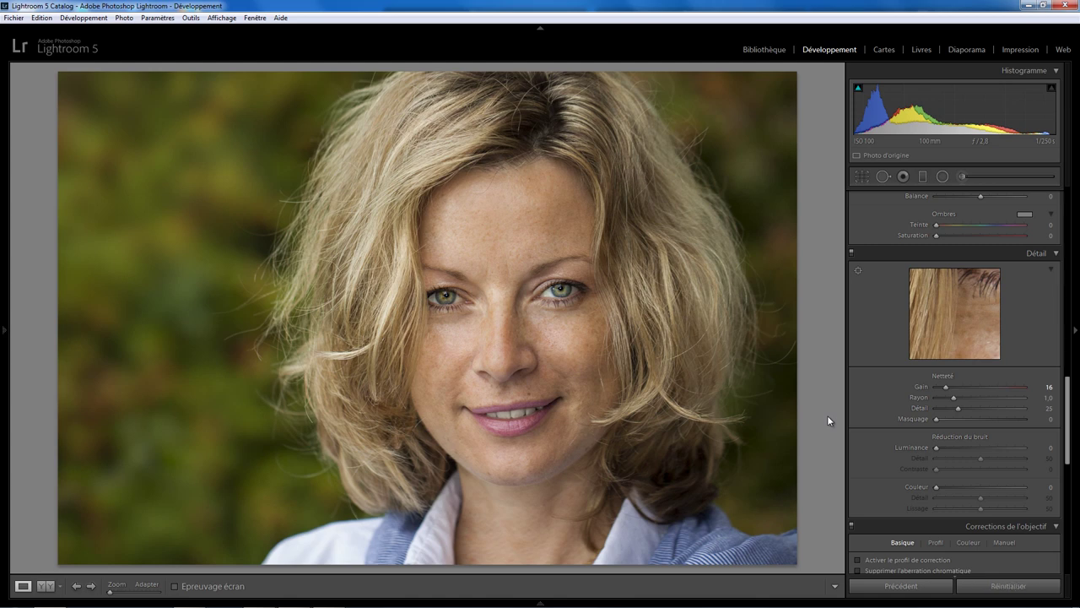
# Step: Toggle Before/After to compare the woman's original and retouched portrait
pyautogui.press('\\')
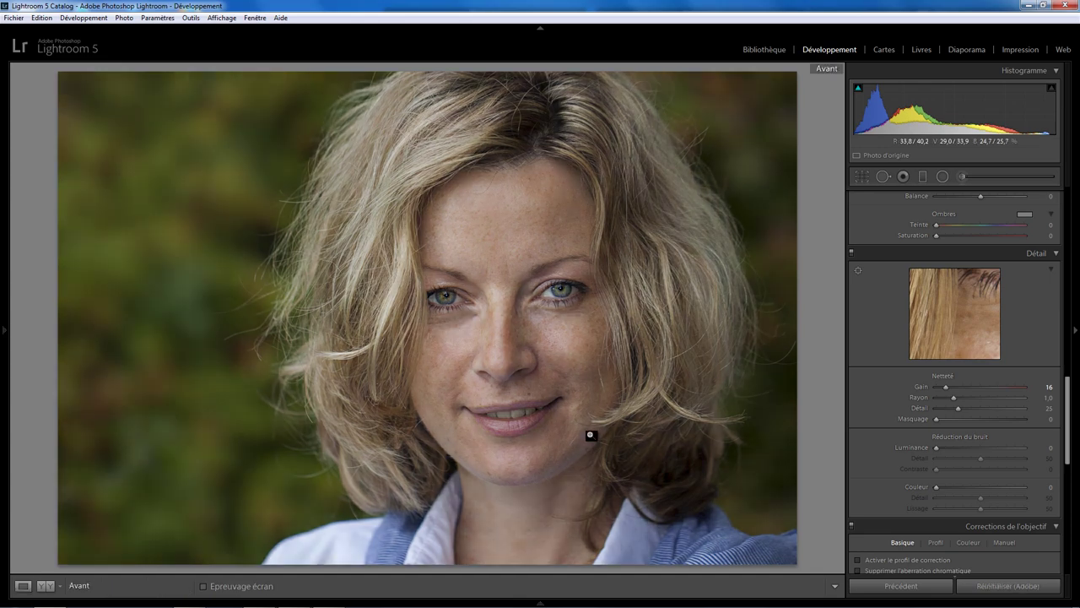
pyautogui.press('\\')
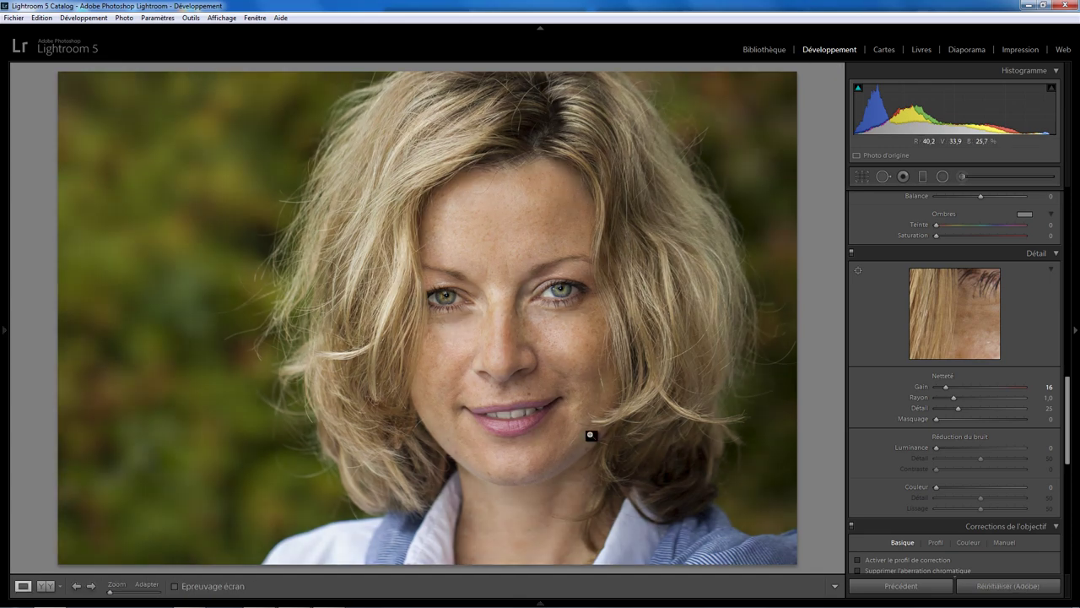
pyautogui.press('\\')
pyautogui.press('\\')
pyautogui.press('\\')
pyautogui.press('\\')
pyautogui.press('\\')
pyautogui.press('\\')
# Step: Inspect the mouth and nose at 1:1, then move on to the boy's portrait
pyautogui.click(522, 399)
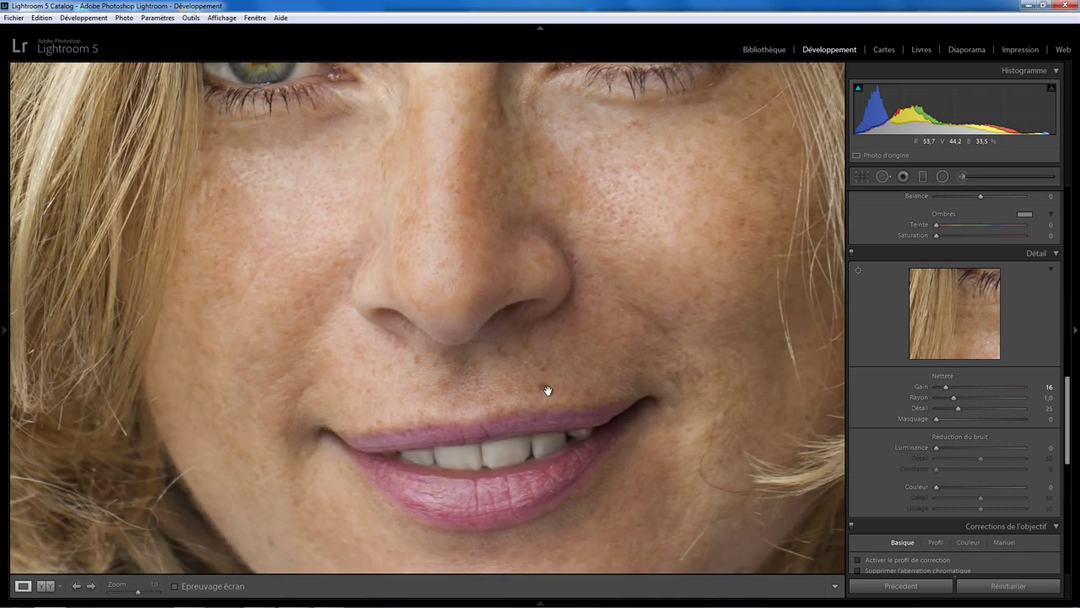
pyautogui.click(549, 391)
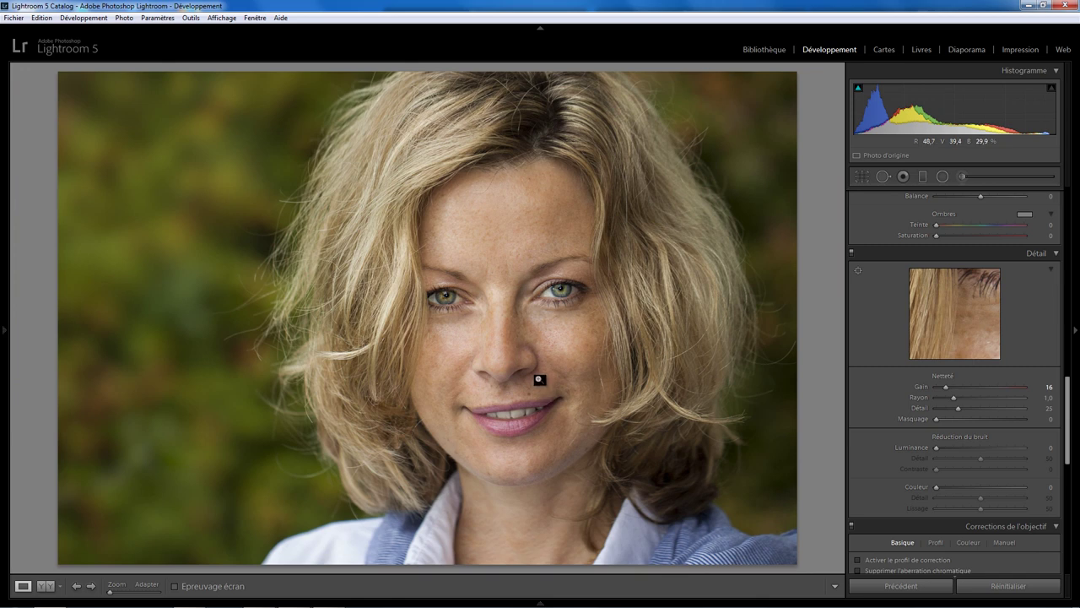
pyautogui.press('Right')
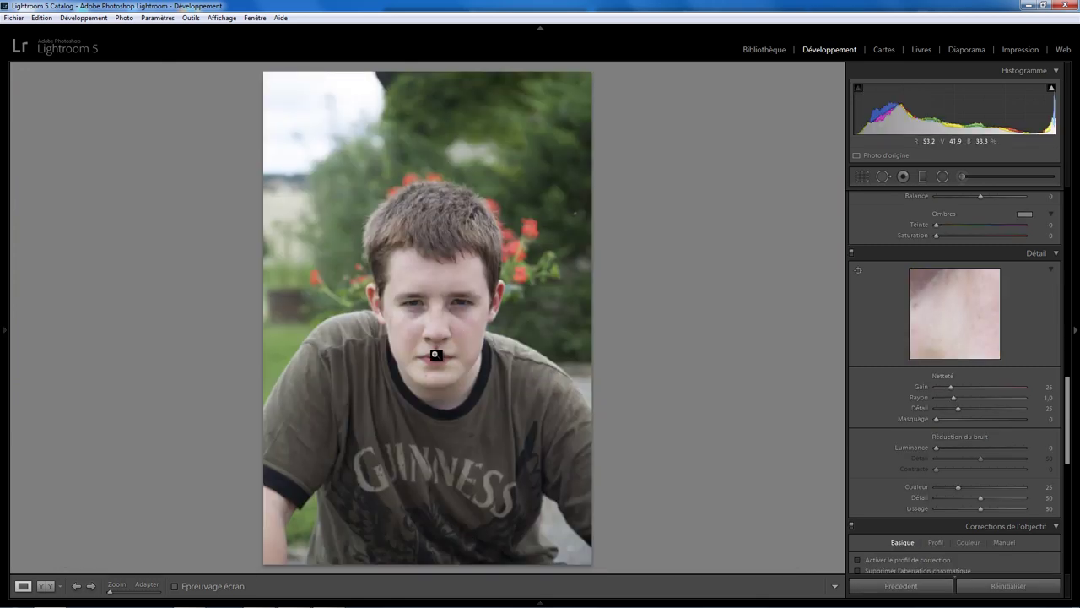
# Step: Tighten the crop on the boy's portrait from the top-right corner and apply it
pyautogui.click(861, 176)
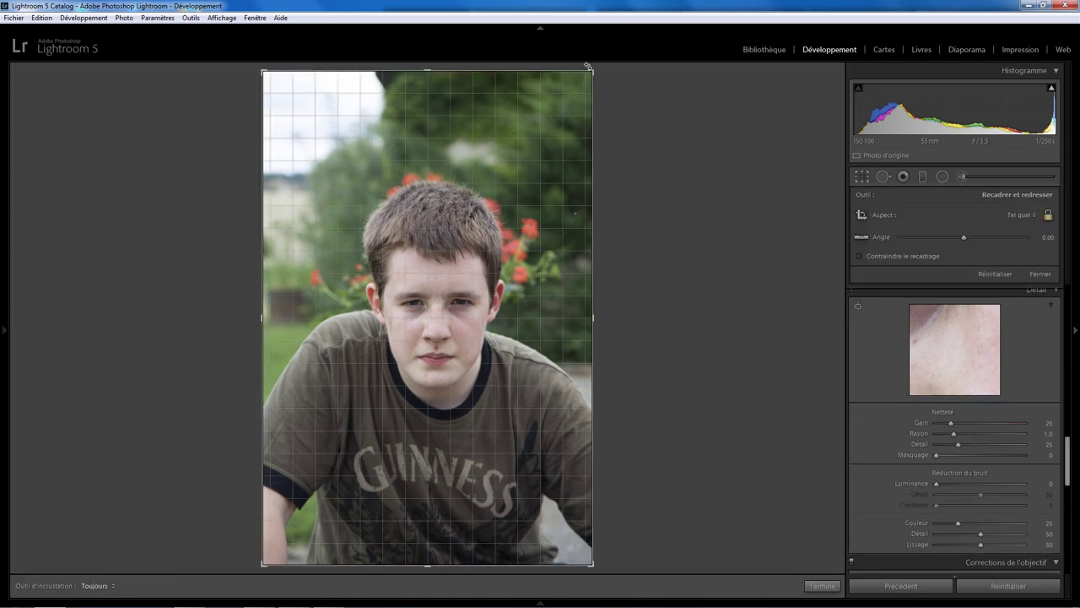
pyautogui.moveTo(593, 70); pyautogui.dragTo(581, 105)
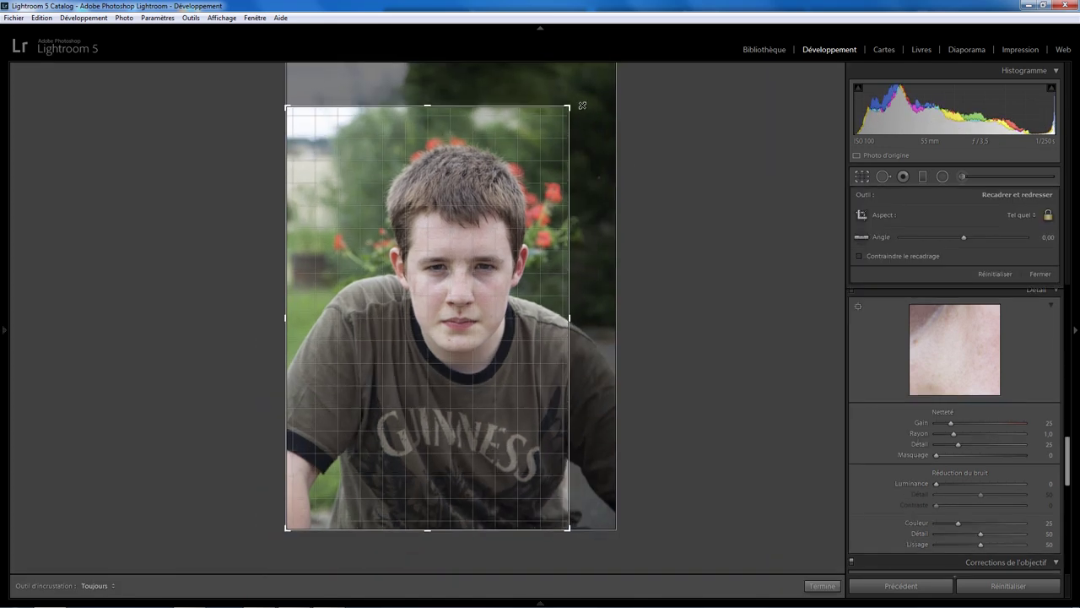
pyautogui.moveTo(489, 313); pyautogui.dragTo(486, 313)
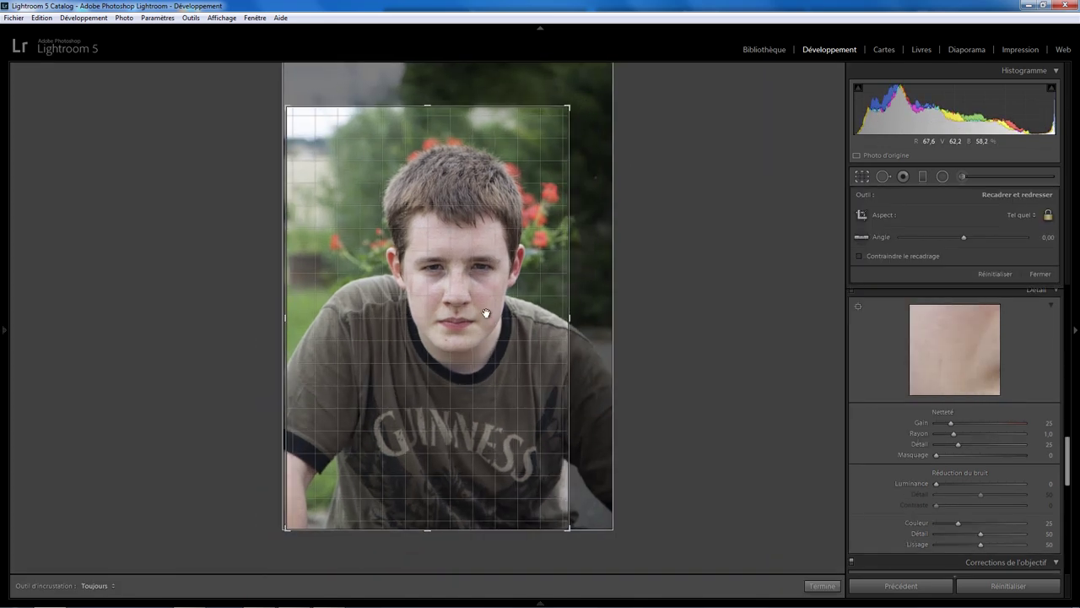
pyautogui.press('Return')
# Step: Zoom to 1:1 and heal the three red spots on the boy's chin
pyautogui.click(470, 309)
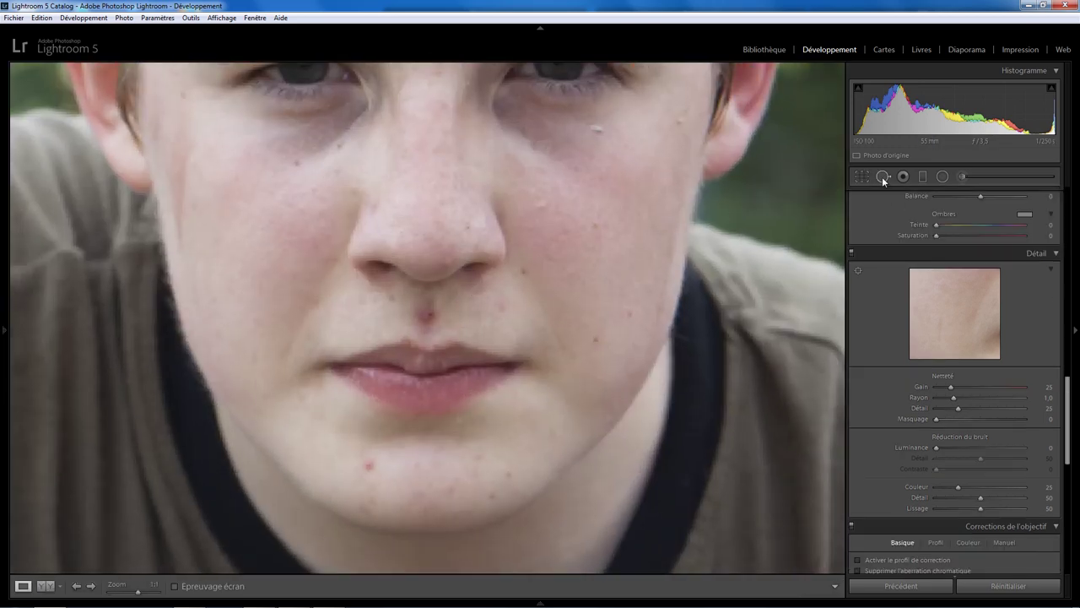
pyautogui.click(883, 177)
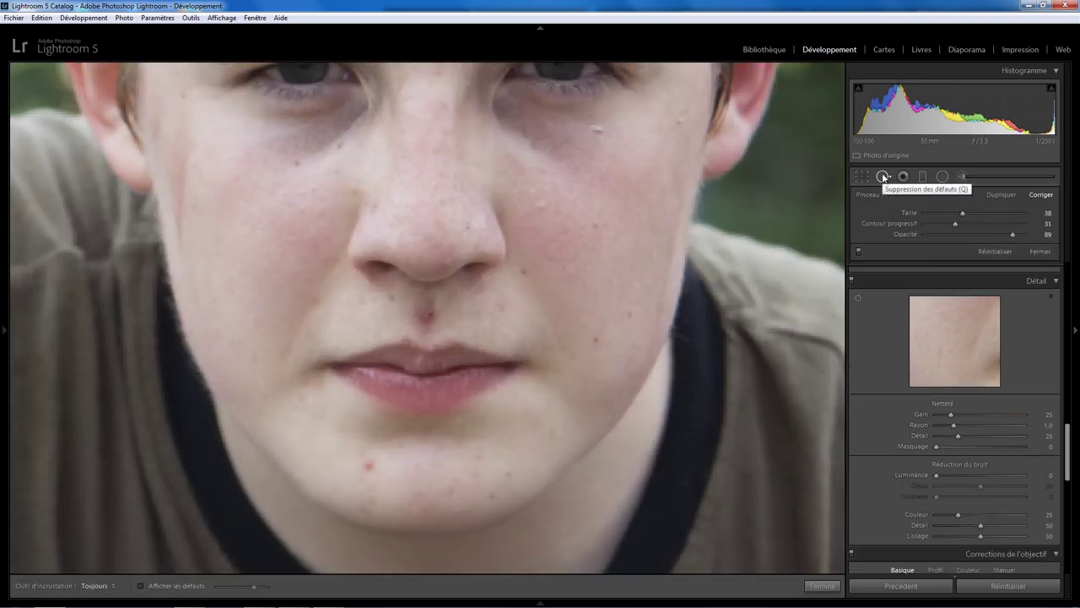
pyautogui.click(367, 469)
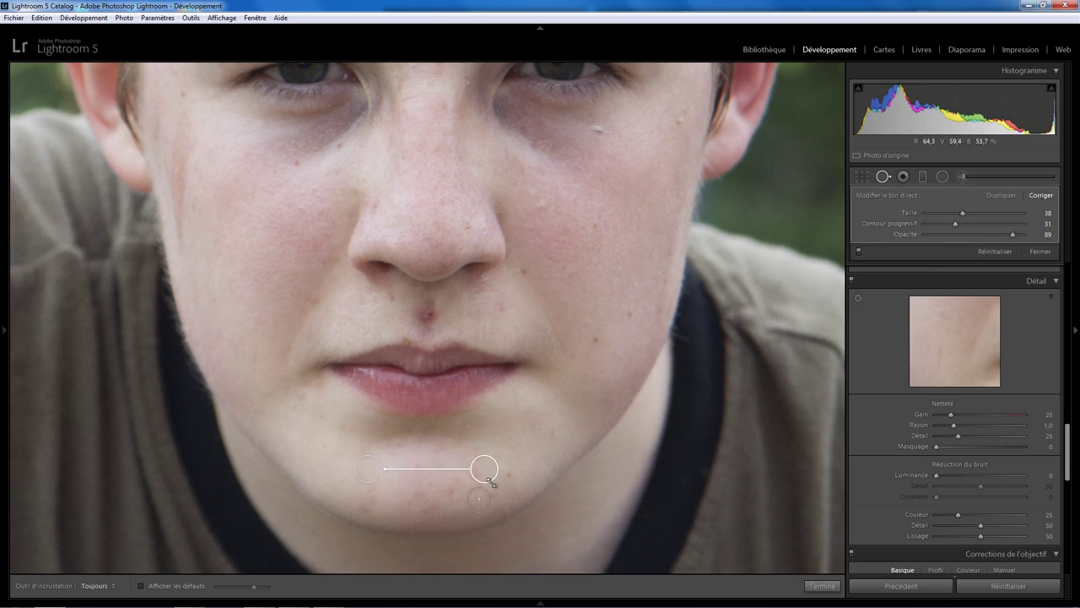
pyautogui.moveTo(483, 468); pyautogui.dragTo(527, 439)
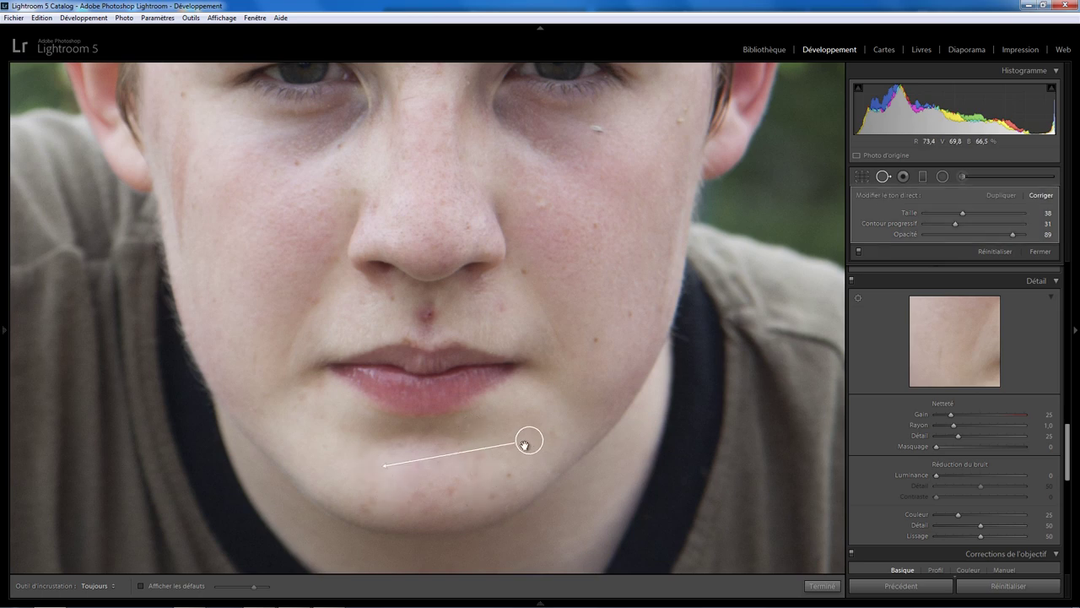
pyautogui.click(448, 491)
pyautogui.moveTo(396, 483); pyautogui.dragTo(299, 418)
pyautogui.press('Escape')
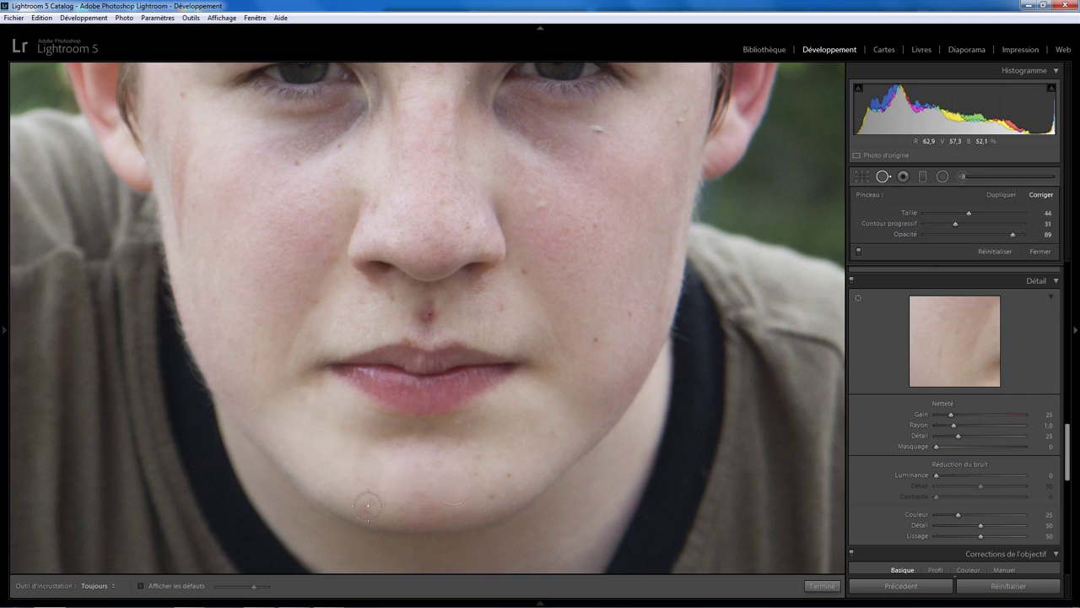
pyautogui.click(331, 479)
# Step: Heal the blemishes above and right of the upper lip, then close spot removal
pyautogui.click(429, 314)
pyautogui.moveTo(557, 172)
pyautogui.mouseDown()
pyautogui.moveTo(529, 329)
pyautogui.moveTo(594, 396)
pyautogui.moveTo(385, 330)
pyautogui.moveTo(347, 334)
pyautogui.mouseUp()
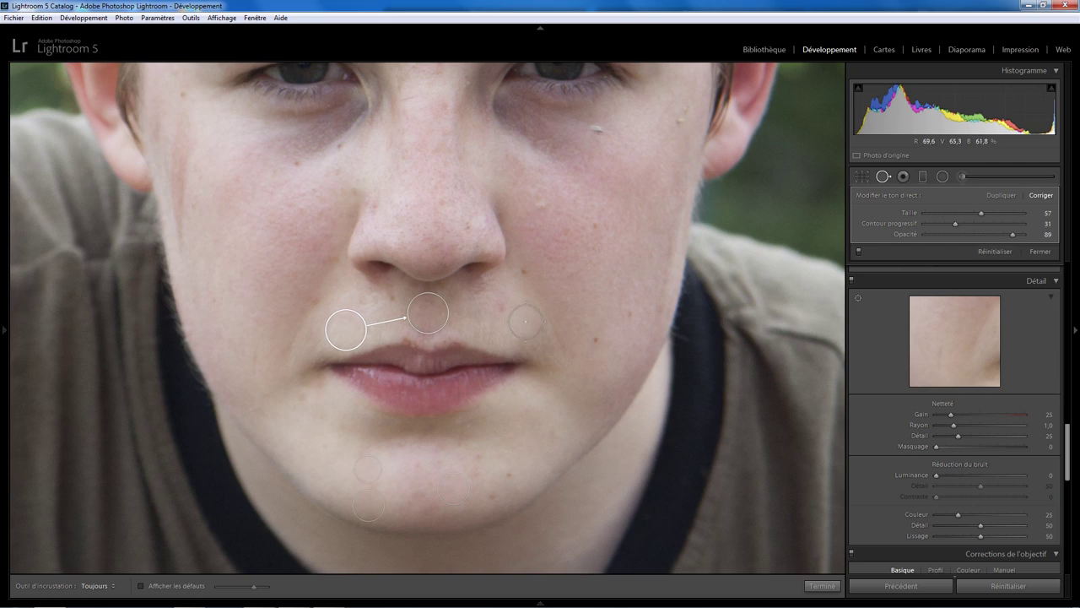
pyautogui.press('Escape')
pyautogui.click(501, 310)
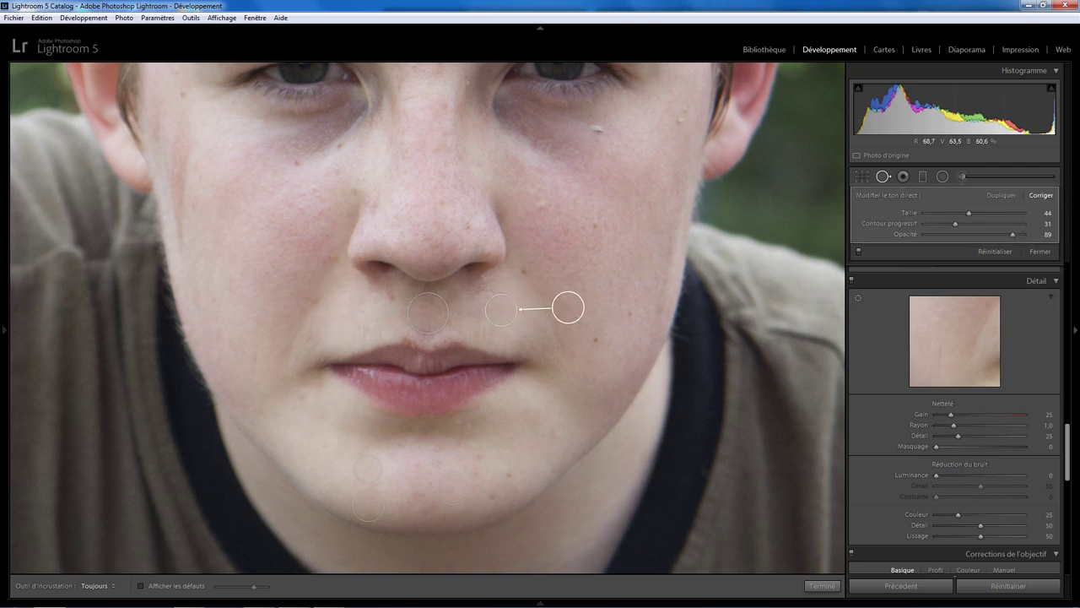
pyautogui.click(822, 585)
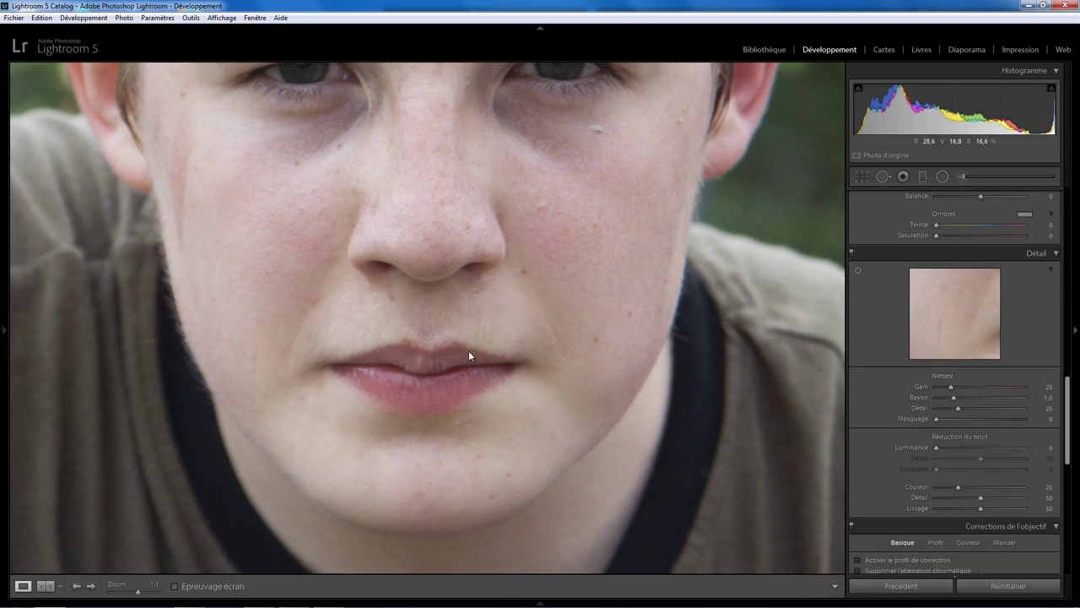
# Step: Compare the boy's healed portrait with its original at Fit view, then return to the woman's portrait
pyautogui.click(469, 354)
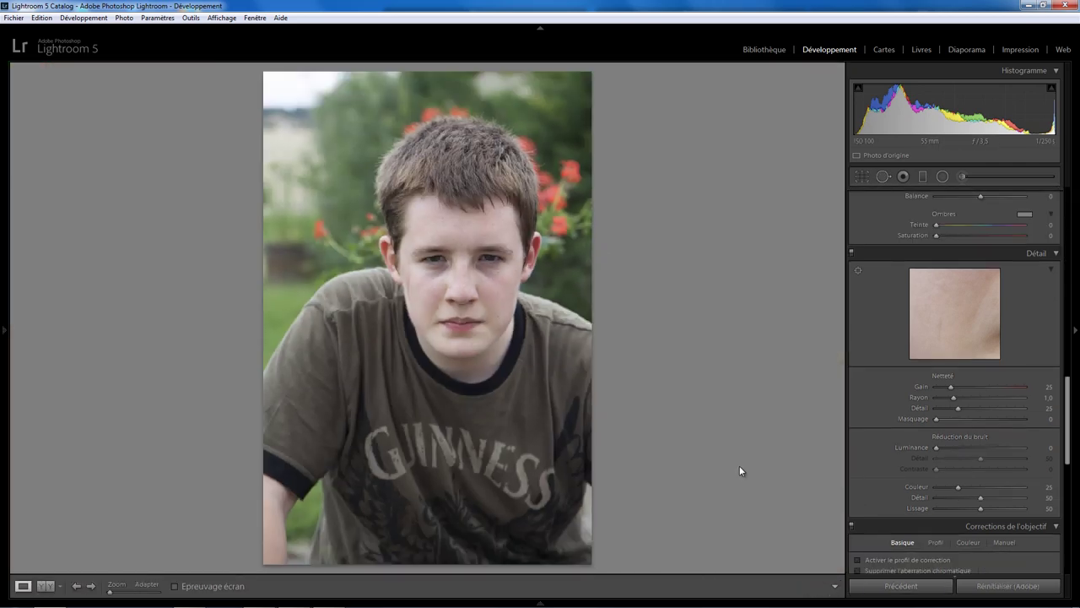
pyautogui.press('\\')
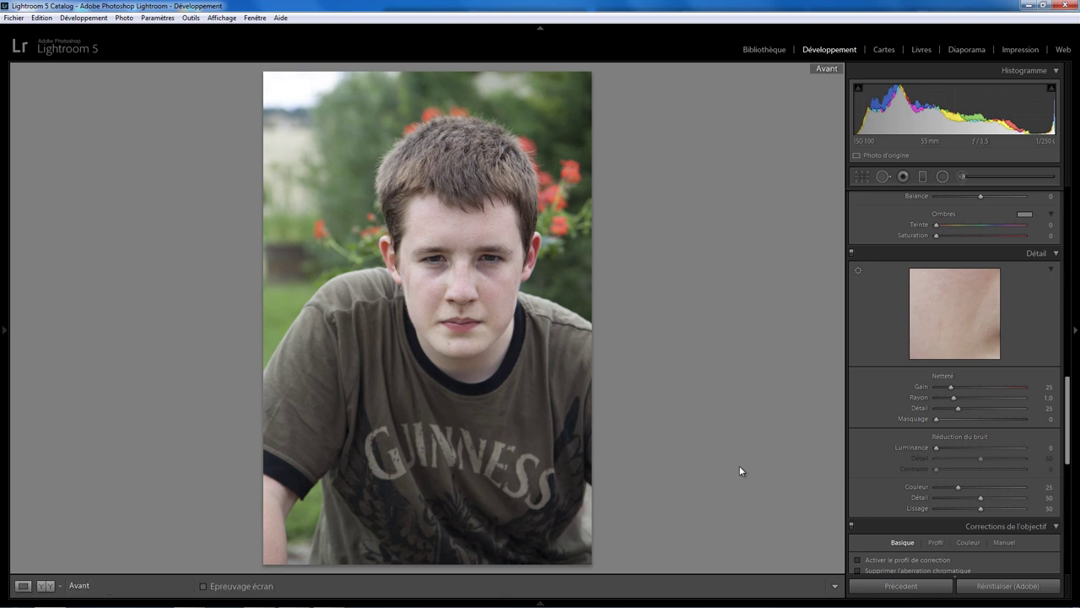
pyautogui.press('\\')
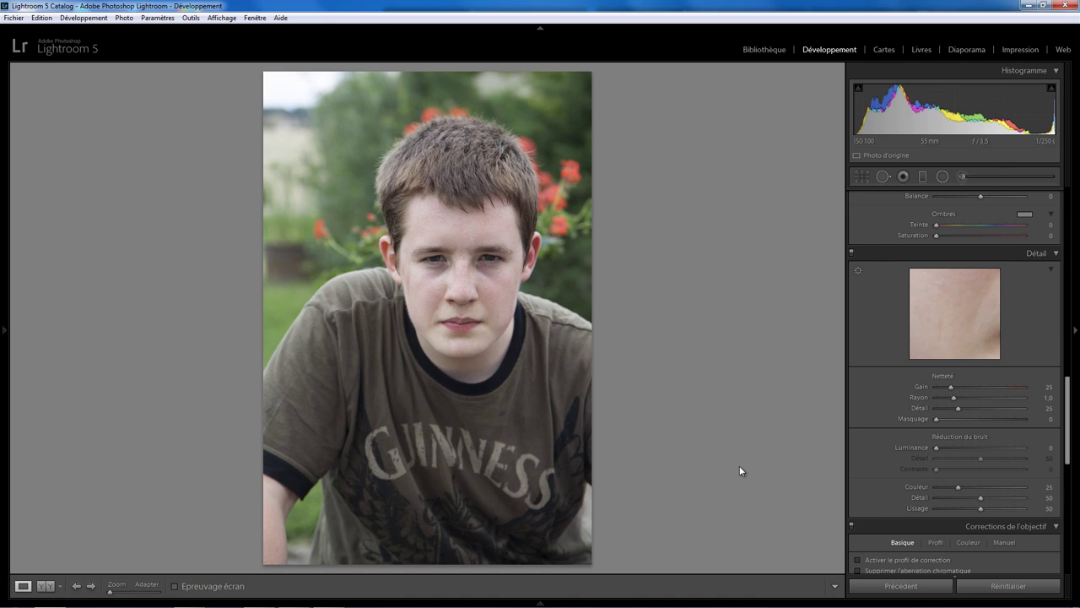
pyautogui.press('Right')
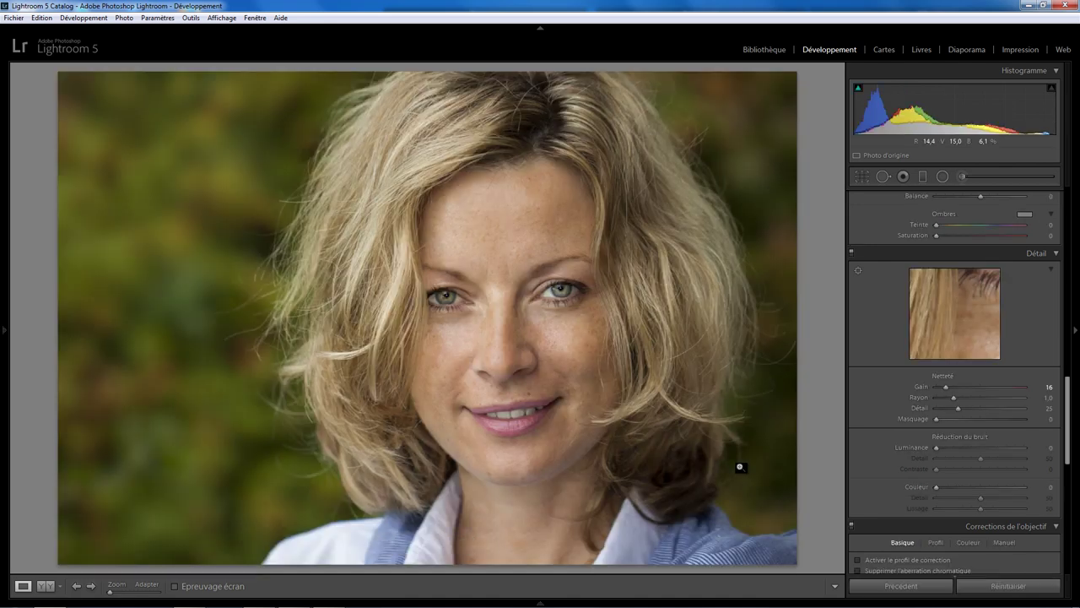